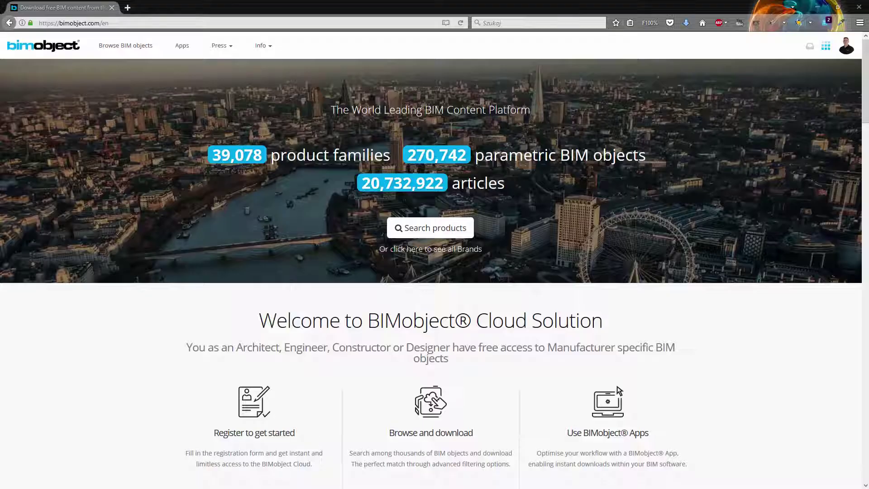
# Step: Look over the BIMobject homepage and open the product search
pyautogui.scroll(-5, 475, 125)
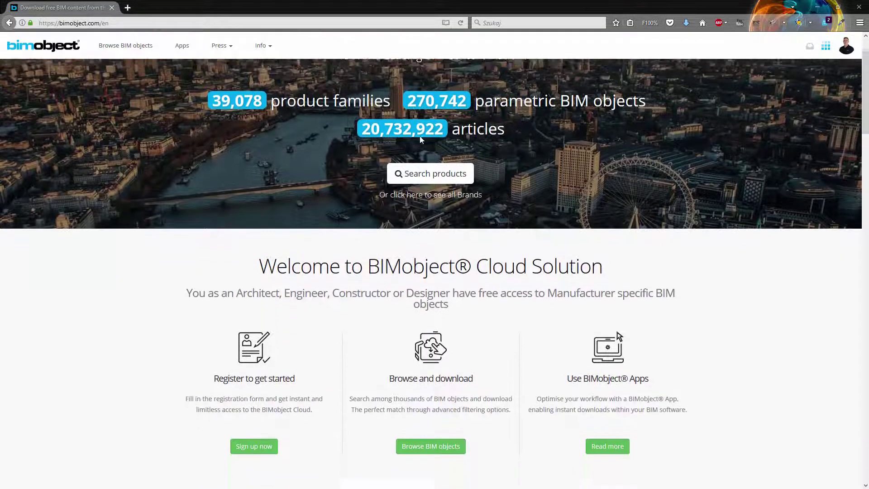
pyautogui.scroll(-7, 419, 147)
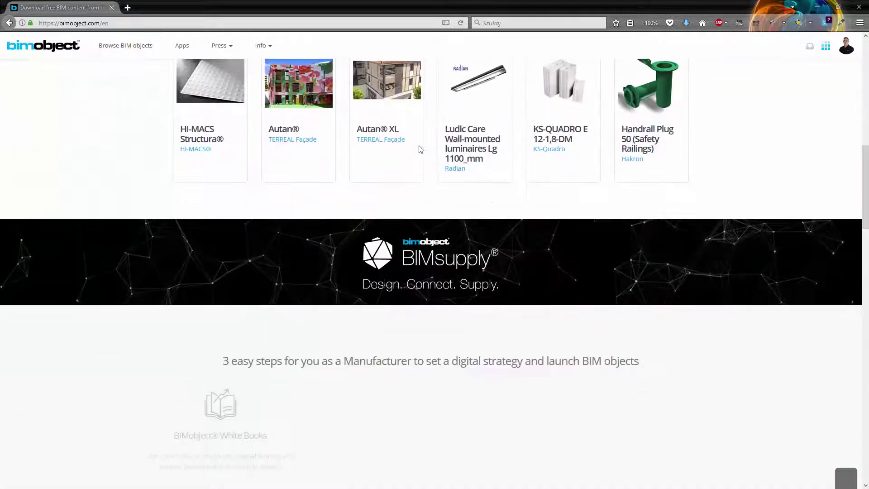
pyautogui.scroll(12, 421, 153)
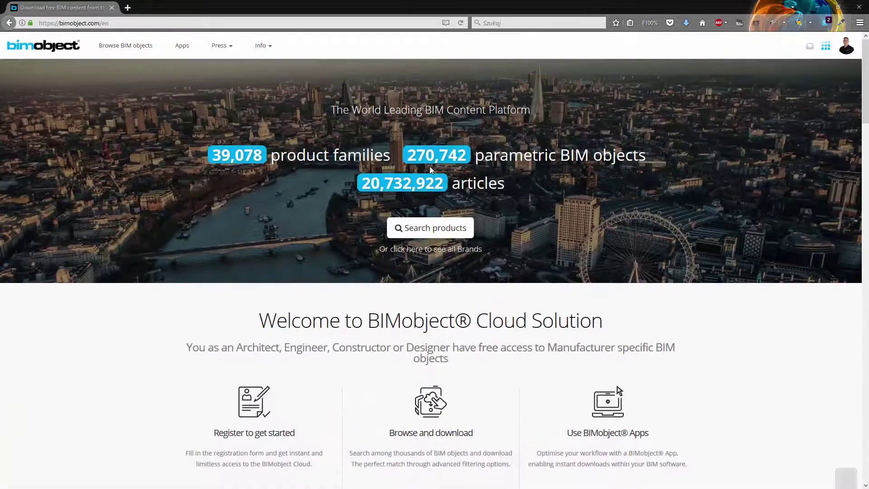
pyautogui.click(423, 230)
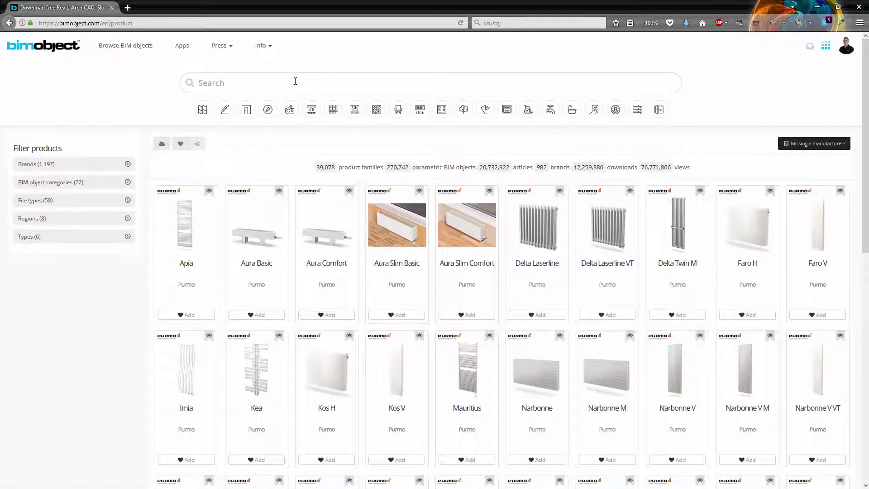
# Step: Search the product catalogue for "pur" and filter it by the brand Purmo
pyautogui.click(295, 81)
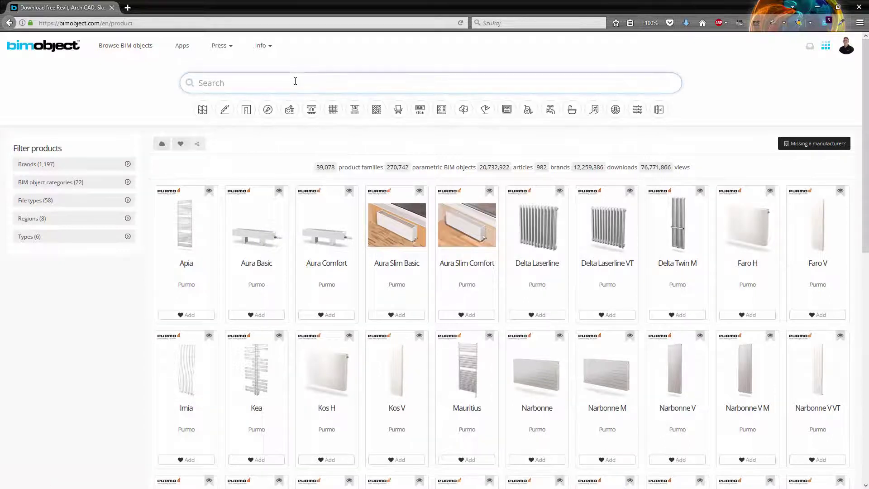
pyautogui.scroll(-5, 386, 268)
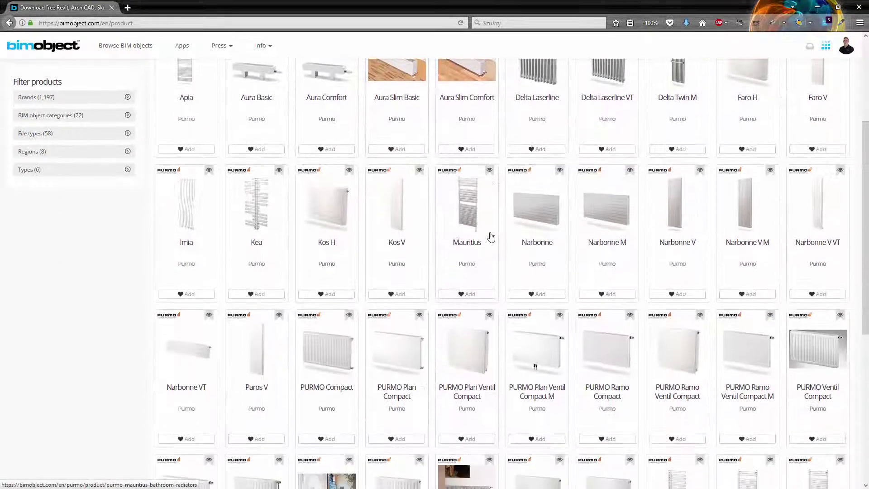
pyautogui.scroll(5, 492, 236)
pyautogui.write('p')
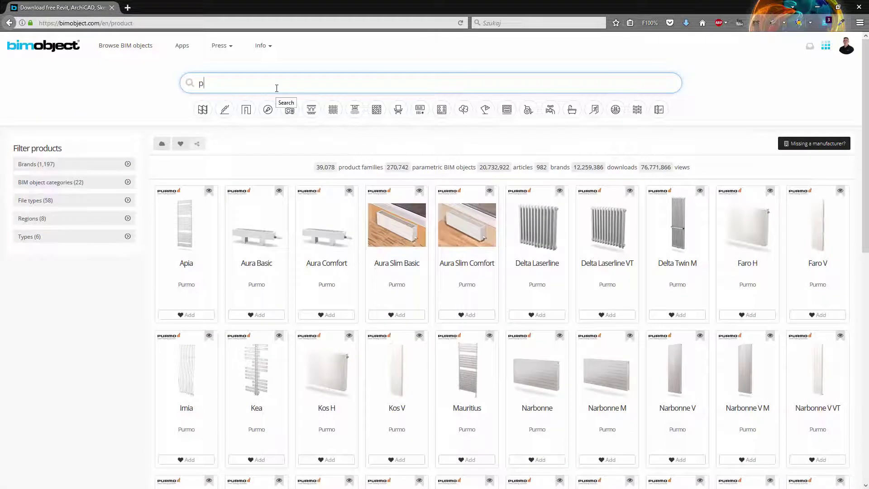
pyautogui.write('ur')
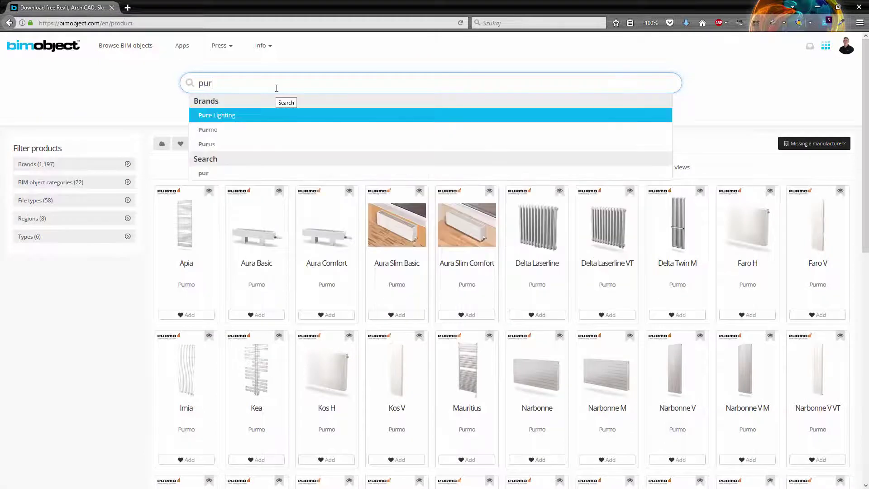
pyautogui.click(219, 136)
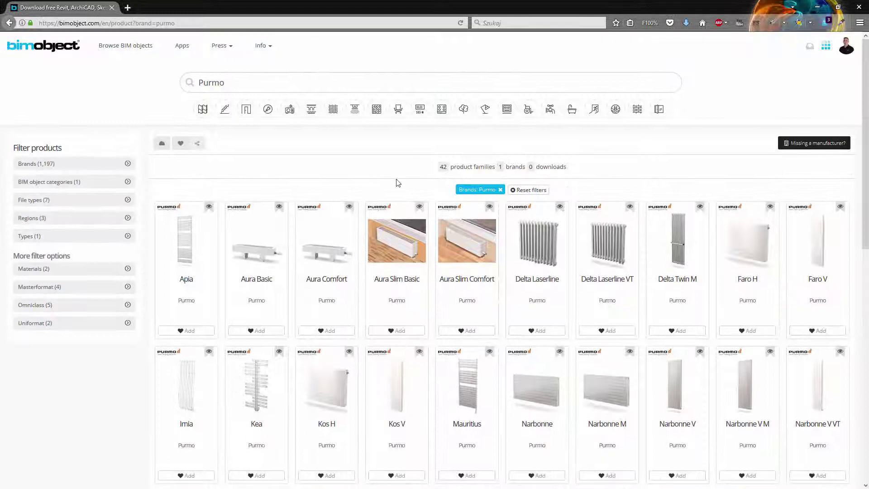
# Step: Open the product page of the Mauritius radiator from the Purmo product list
pyautogui.scroll(-4, 399, 200)
pyautogui.scroll(-1, 611, 285)
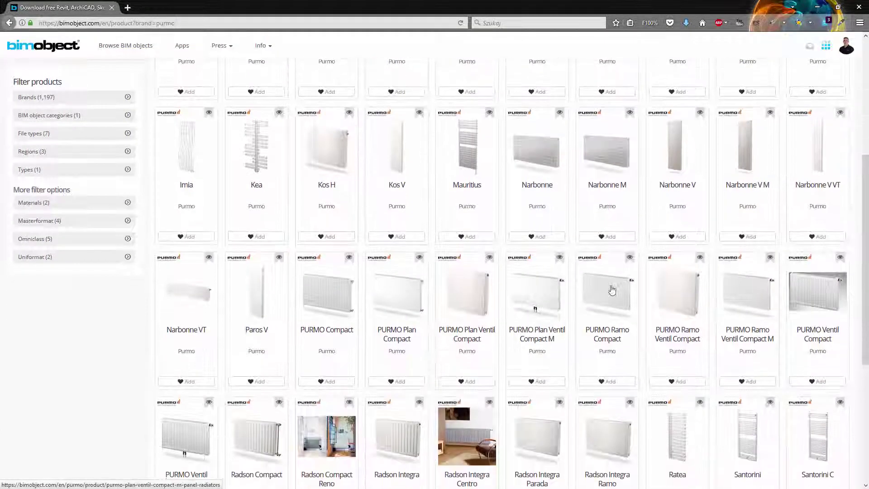
pyautogui.click(467, 164)
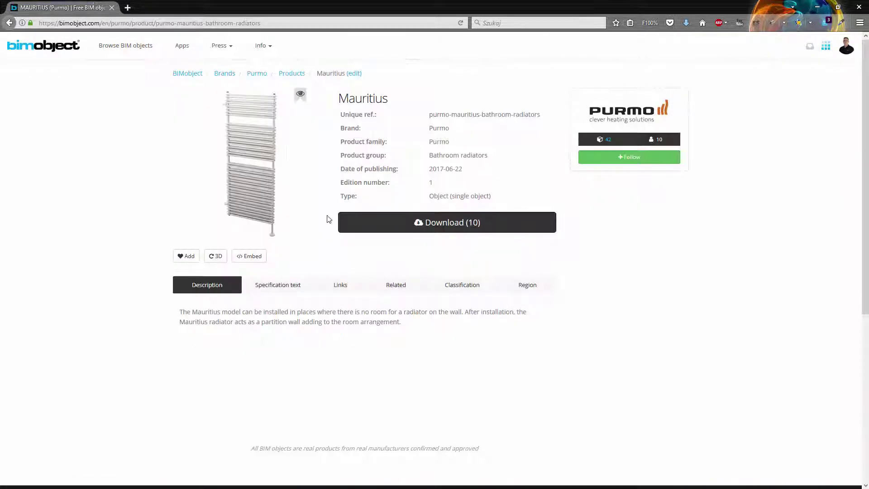
pyautogui.scroll(-5, 317, 221)
pyautogui.scroll(5, 329, 214)
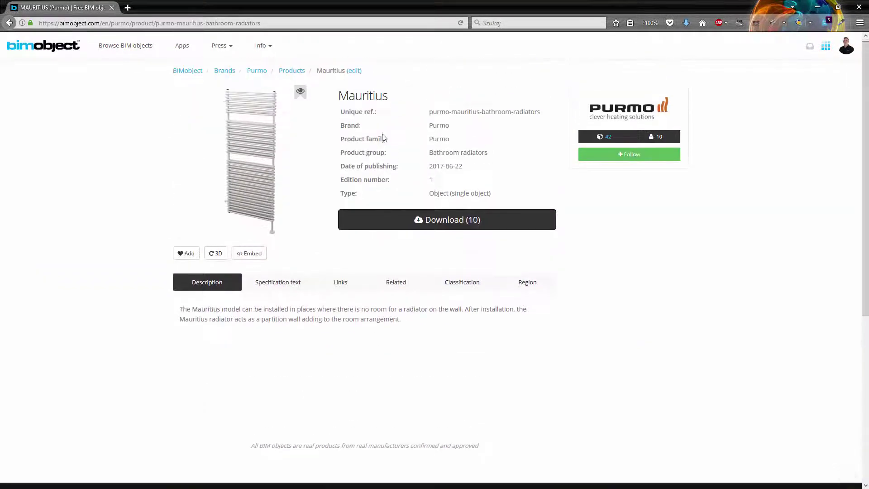
# Step: Expand and read the full specification text of the Mauritius radiator
pyautogui.click(284, 288)
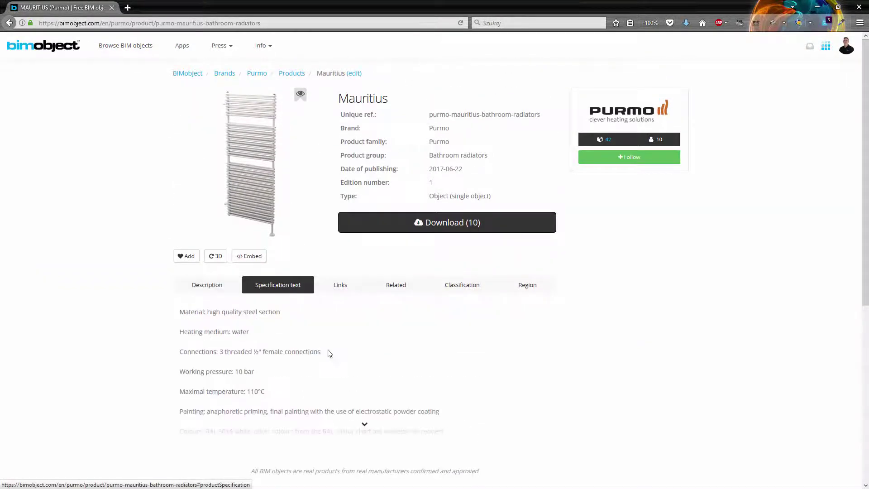
pyautogui.click(364, 424)
pyautogui.scroll(-2, 395, 369)
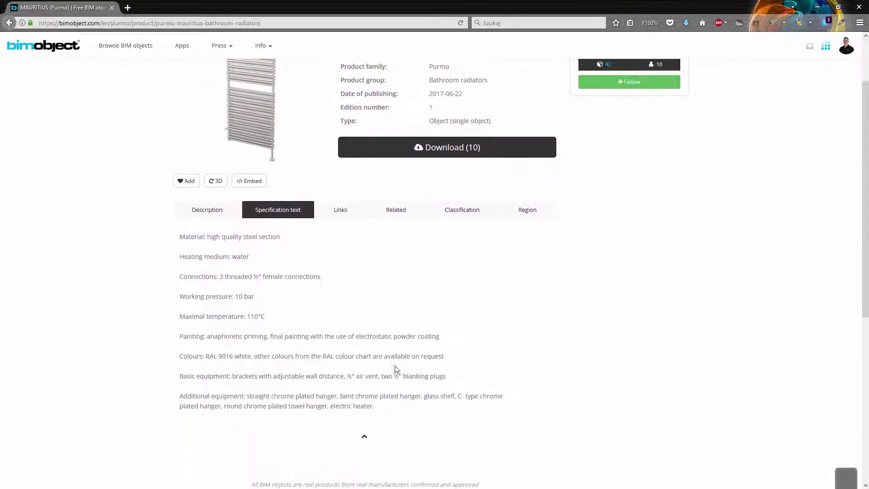
pyautogui.scroll(1, 389, 353)
# Step: Review the Mauritius radiator's links, related details, classification codes and regions of availability
pyautogui.click(342, 263)
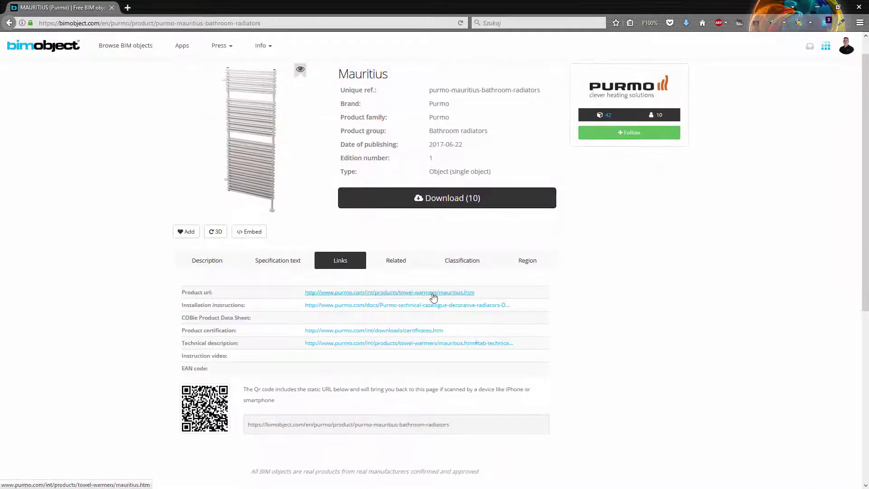
pyautogui.click(396, 267)
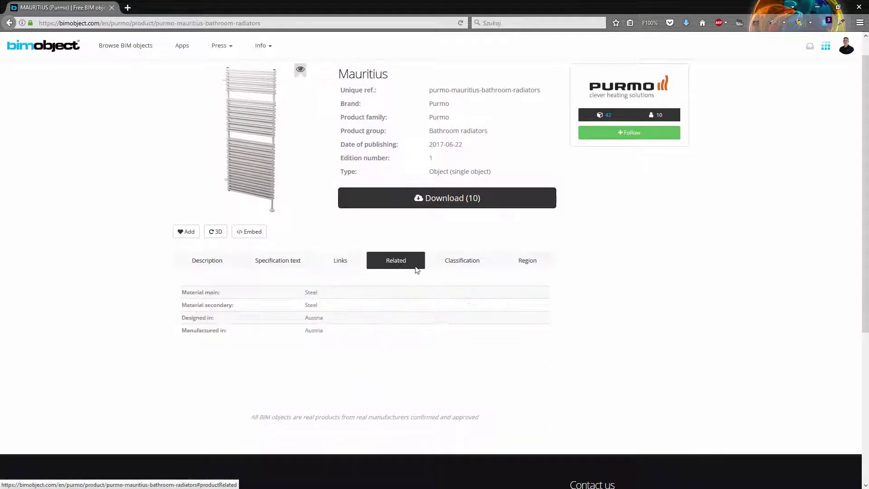
pyautogui.click(465, 269)
pyautogui.scroll(-2, 440, 309)
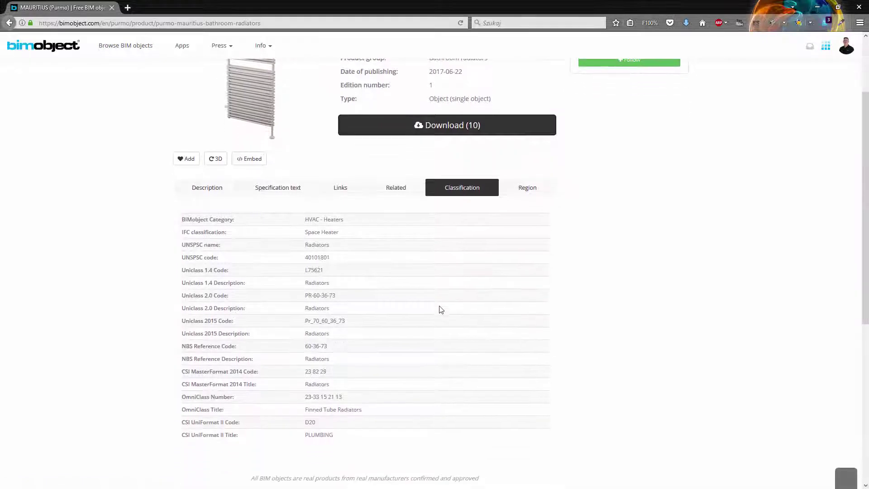
pyautogui.scroll(2, 518, 271)
pyautogui.click(528, 262)
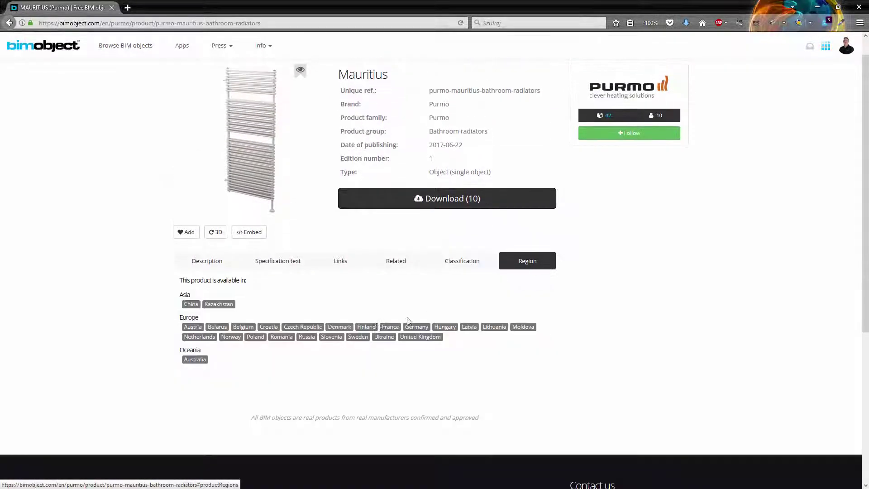
# Step: Preview the Mauritius radiator in 3D, configure it to size 600x1754, inspect it and close the preview
pyautogui.scroll(1, 267, 358)
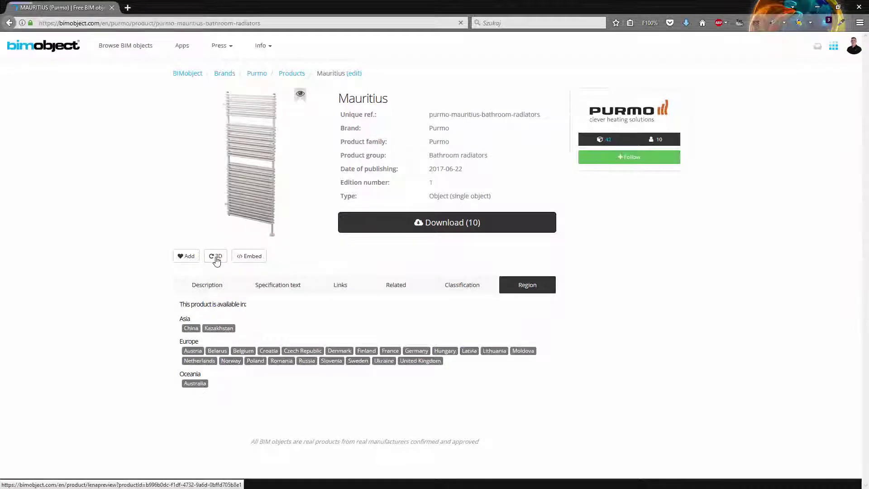
pyautogui.click(402, 224)
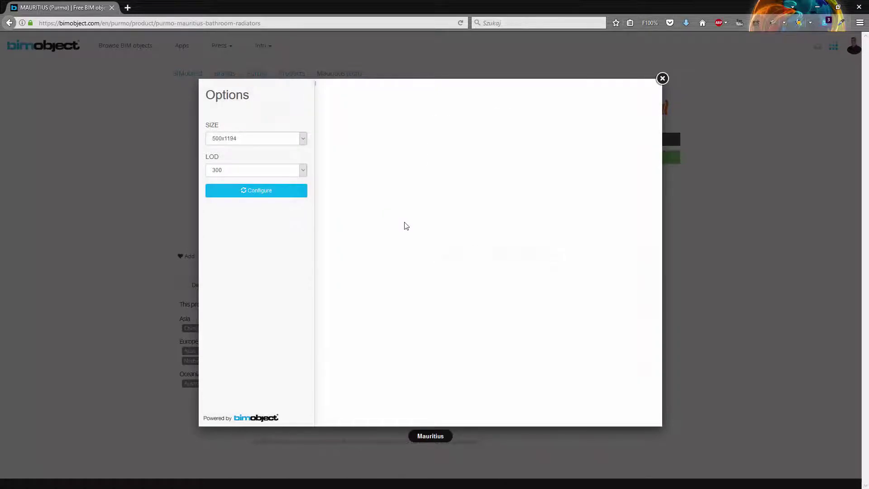
pyautogui.moveTo(404, 272)
pyautogui.mouseDown()
pyautogui.moveTo(546, 265)
pyautogui.moveTo(397, 268)
pyautogui.mouseUp()
pyautogui.click(303, 139)
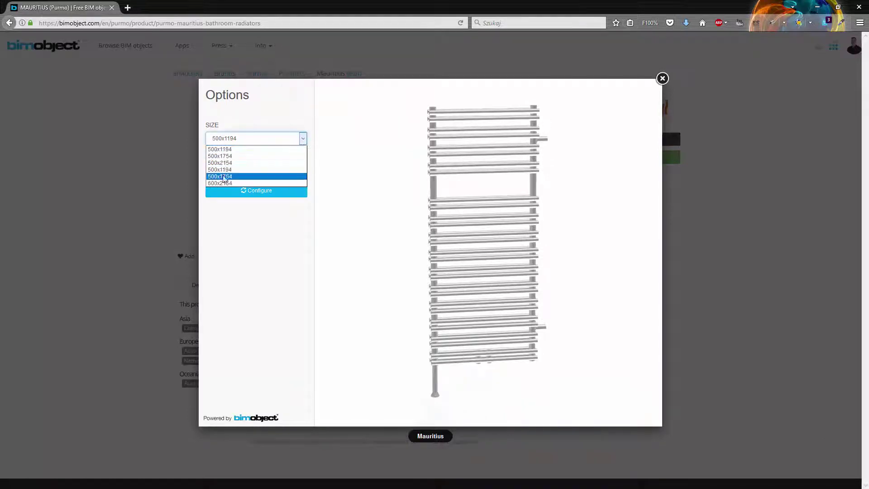
pyautogui.click(262, 176)
pyautogui.click(258, 194)
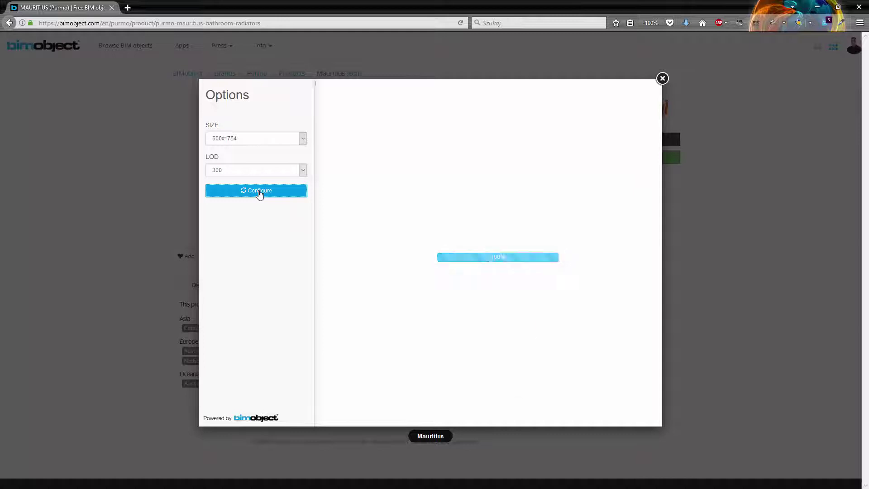
pyautogui.moveTo(559, 297); pyautogui.dragTo(438, 167)
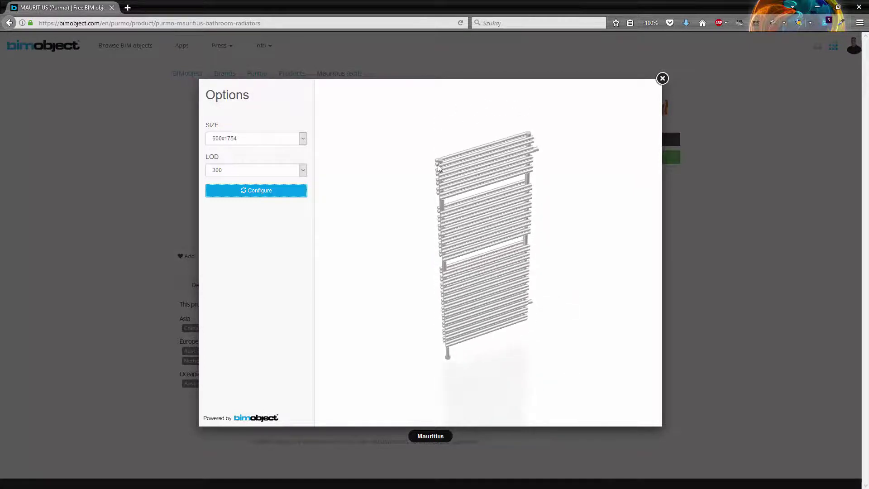
pyautogui.click(663, 81)
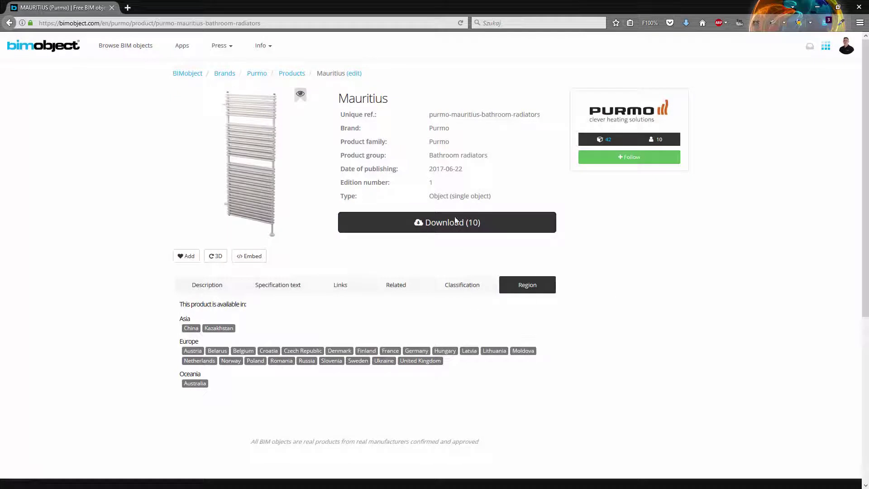
# Step: Check which file formats the Mauritius radiator can be downloaded in, and close the list
pyautogui.click(456, 220)
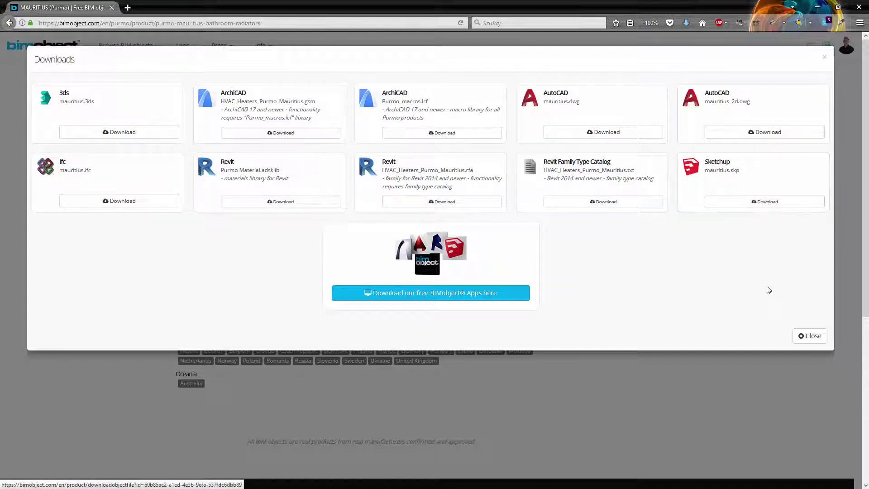
pyautogui.click(810, 336)
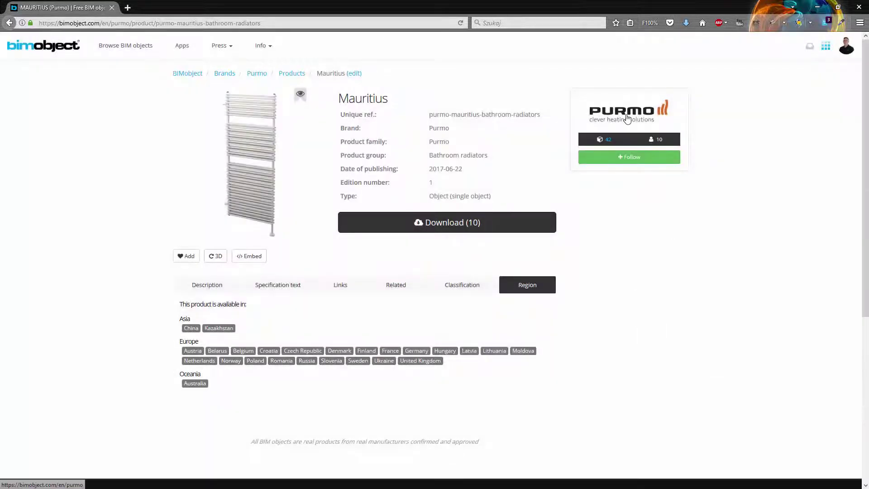
# Step: Open the Purmo brand page and review its description, latest products and contact information
pyautogui.click(627, 118)
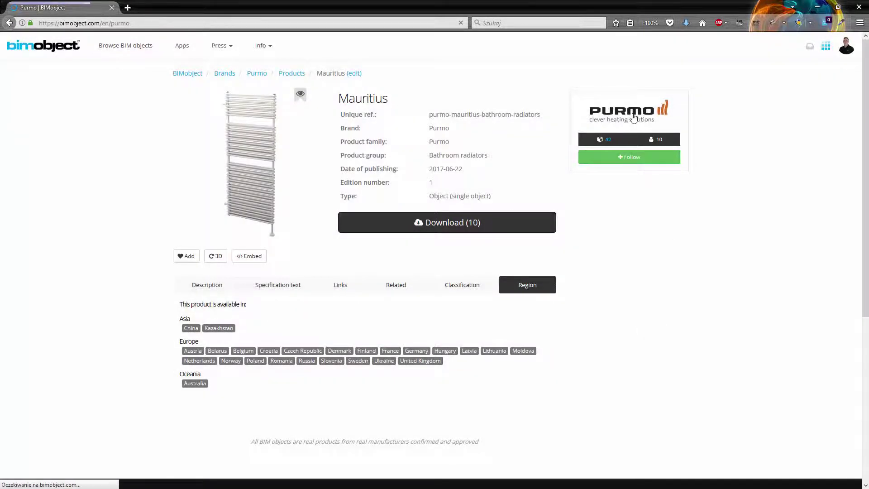
pyautogui.scroll(-3, 134, 158)
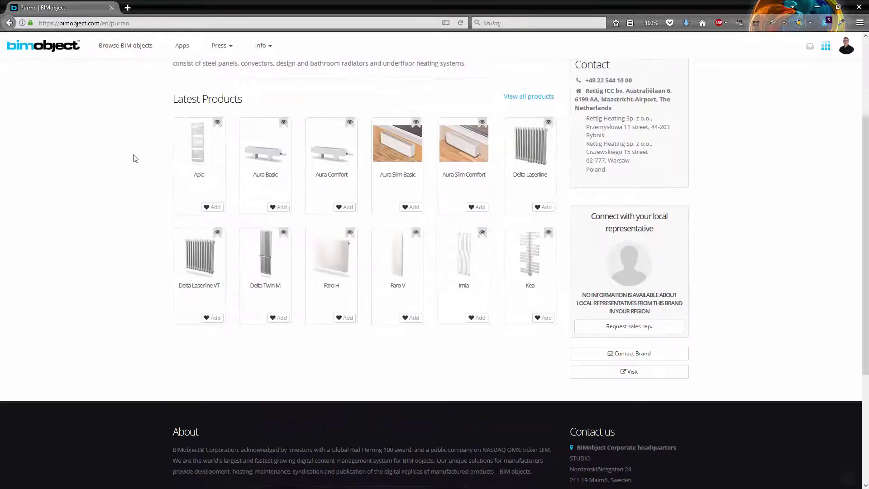
pyautogui.scroll(3, 135, 158)
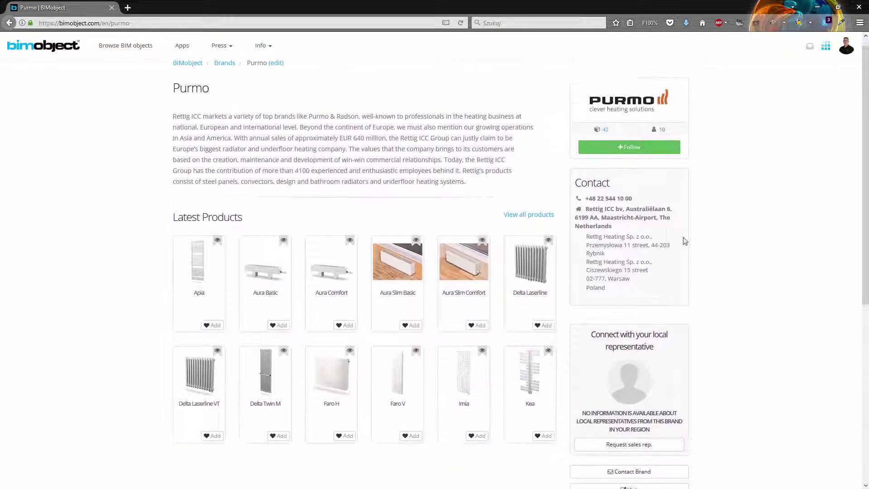
pyautogui.scroll(-2, 668, 194)
pyautogui.scroll(1, 670, 194)
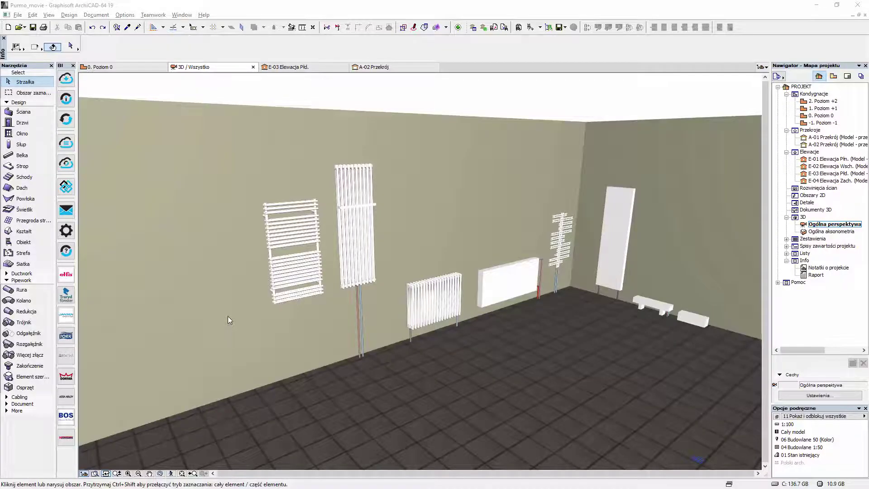
# Step: Switch to the Purmo_movie project in ArchiCAD and examine the radiators placed along the walls in the 3D perspective
pyautogui.click(228, 316)
pyautogui.scroll(-2, 227, 316)
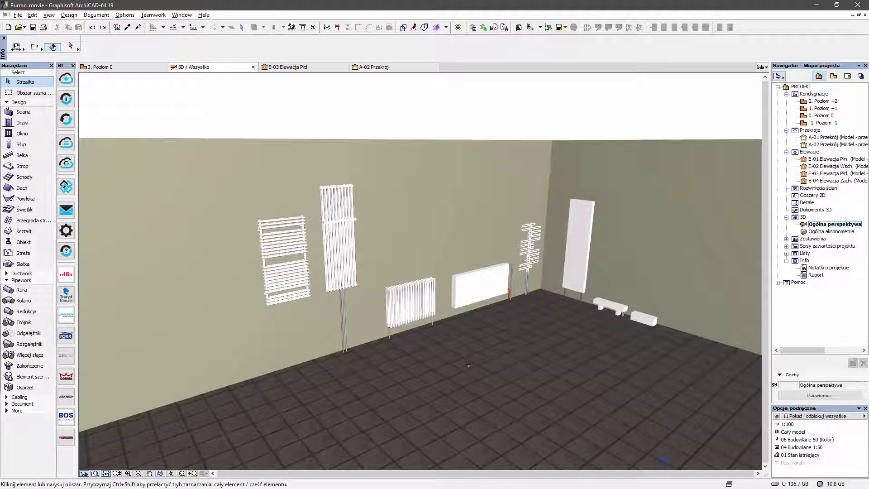
pyautogui.scroll(2, 455, 347)
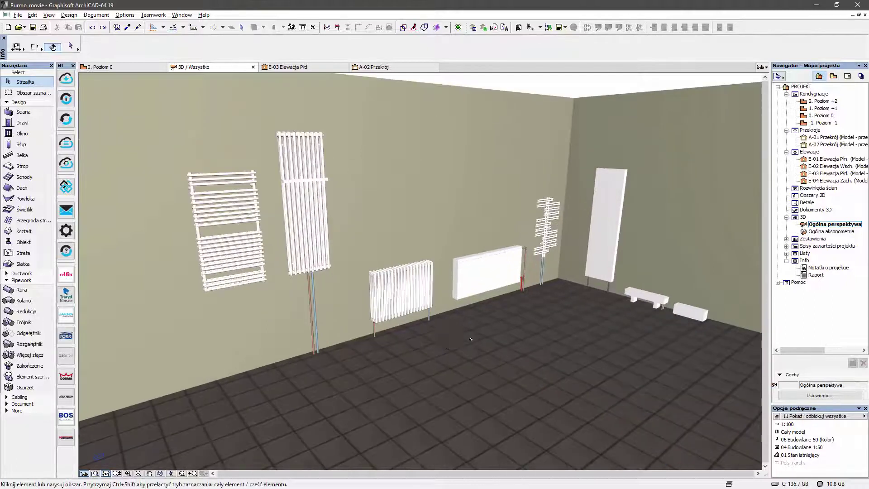
pyautogui.scroll(-1, 454, 338)
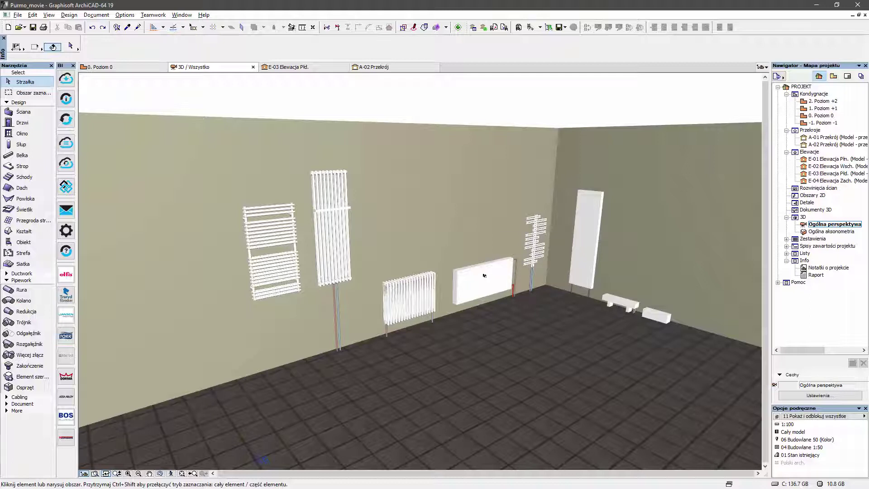
pyautogui.moveTo(504, 272)
pyautogui.scroll(-2, 620, 281)
pyautogui.scroll(3, 625, 281)
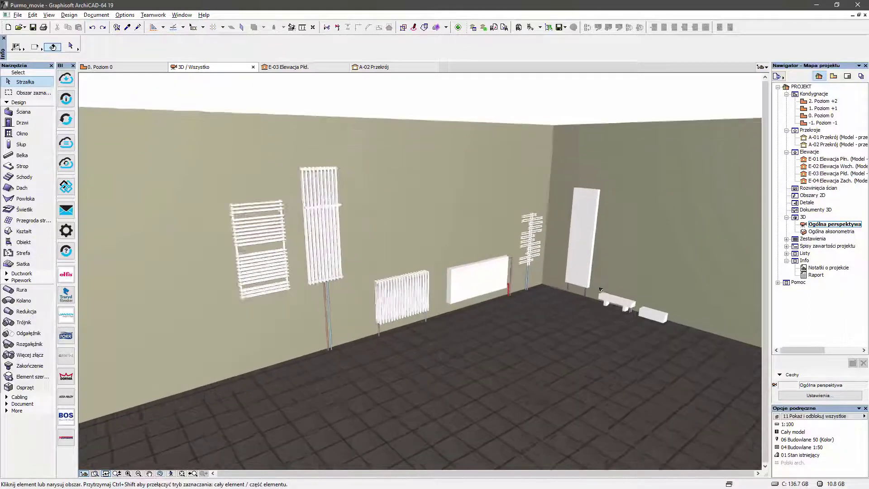
pyautogui.scroll(1, 632, 284)
pyautogui.scroll(-1, 632, 284)
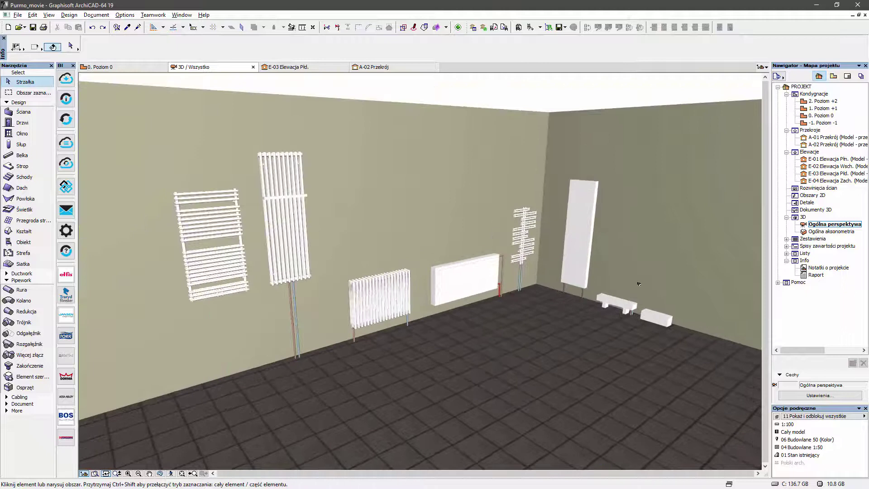
# Step: Open the settings of the Purmo Compact panel radiator and set its width to 180,00 in the product parameters
pyautogui.click(449, 271)
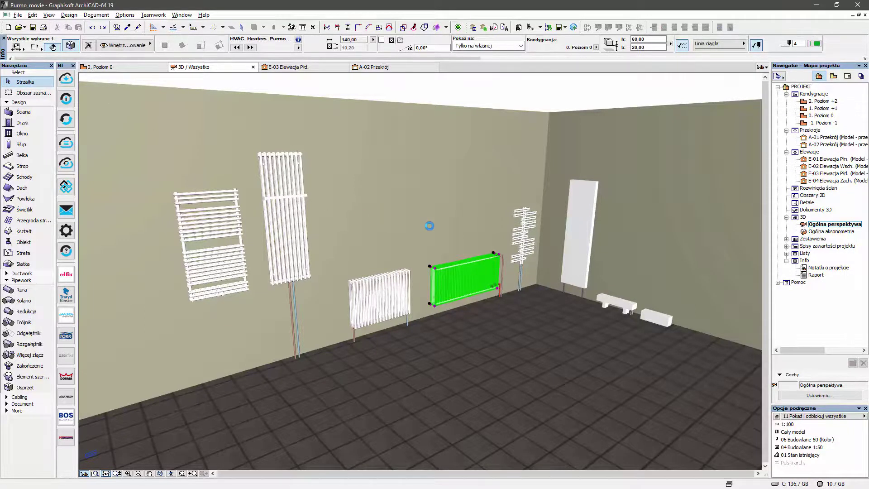
pyautogui.hotkey('ctrl', 't')
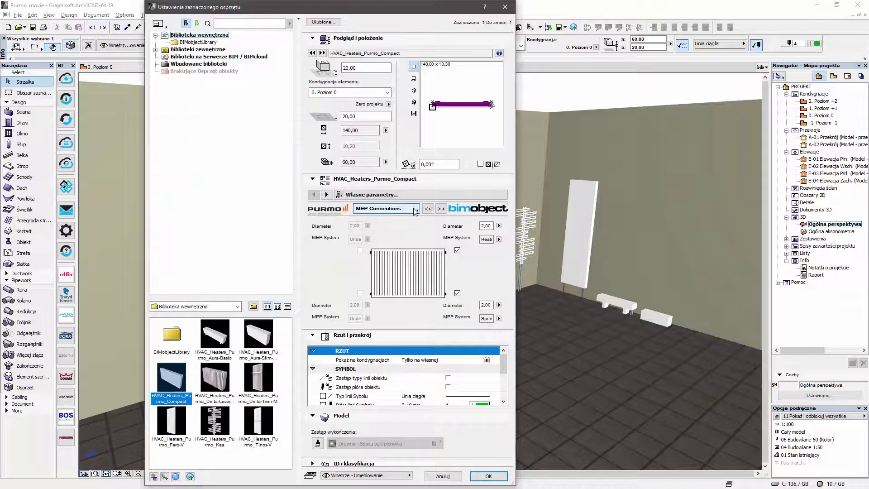
pyautogui.click(416, 209)
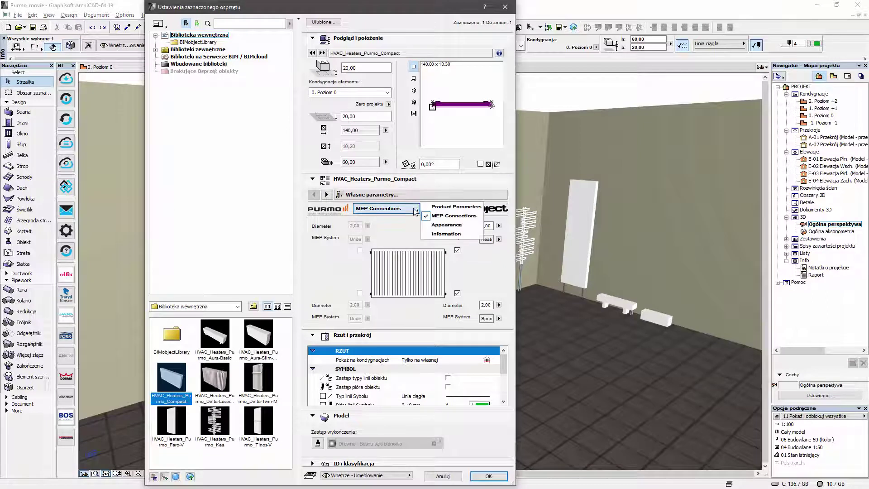
pyautogui.click(458, 210)
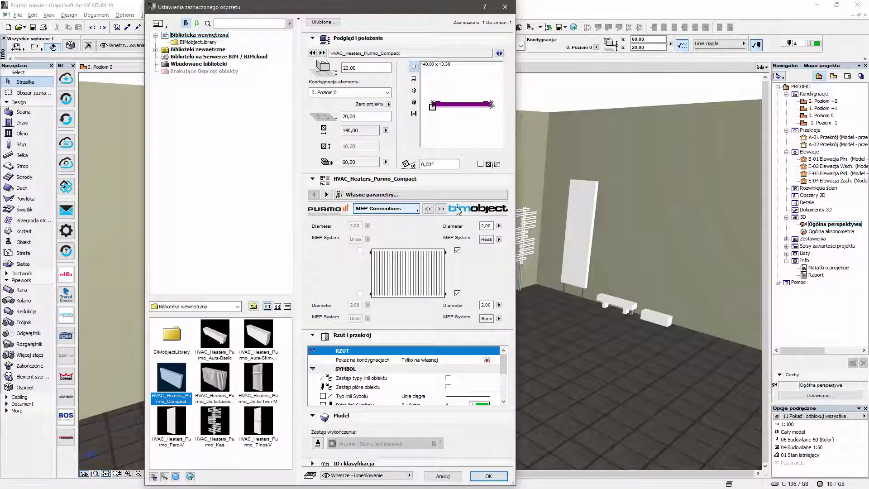
pyautogui.click(428, 209)
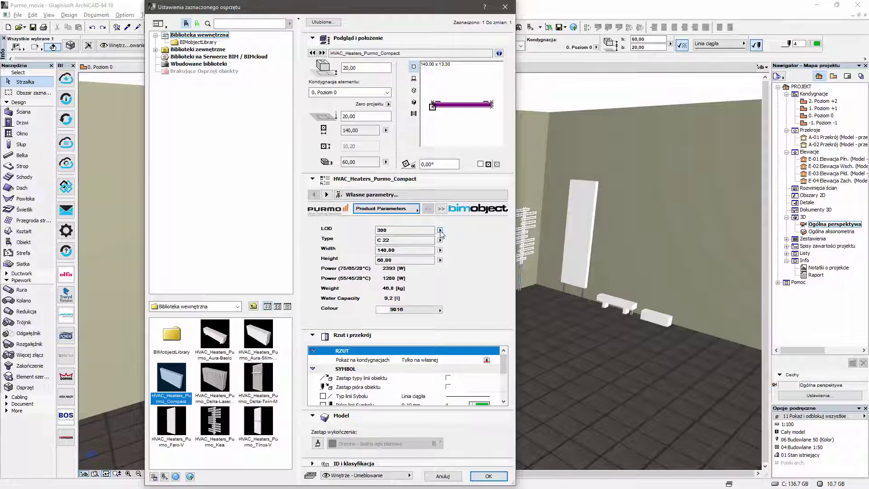
pyautogui.click(440, 309)
pyautogui.click(420, 325)
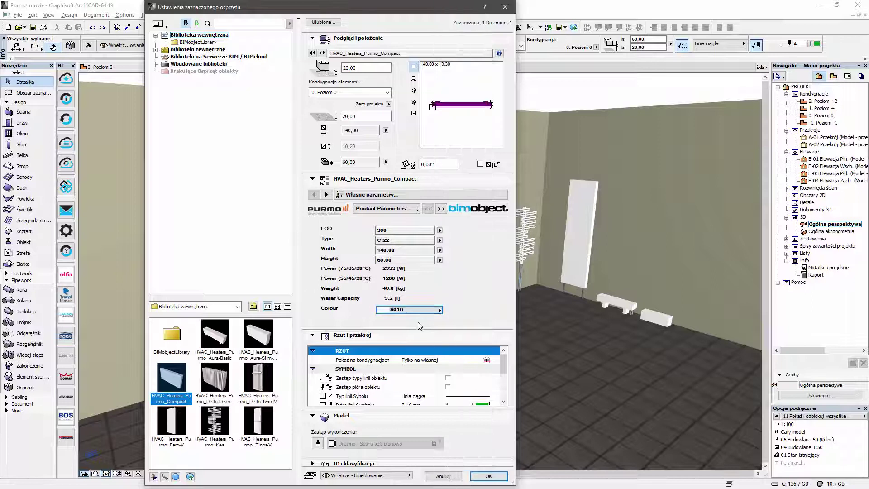
pyautogui.click(441, 252)
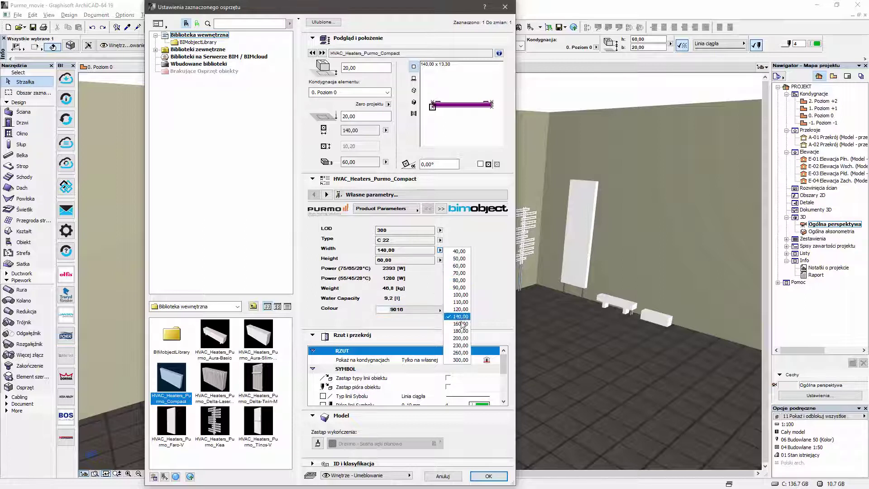
pyautogui.click(465, 335)
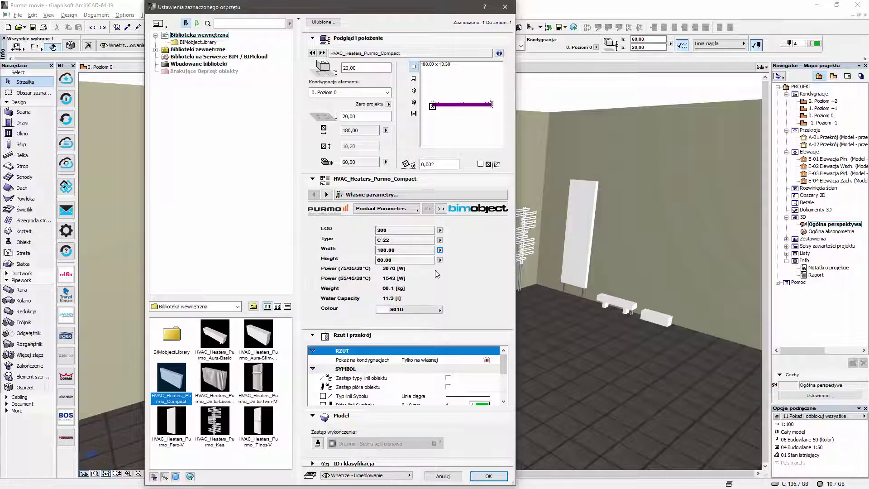
# Step: Review the Compact radiator's MEP connection, appearance and product information pages, and apply the settings
pyautogui.click(440, 209)
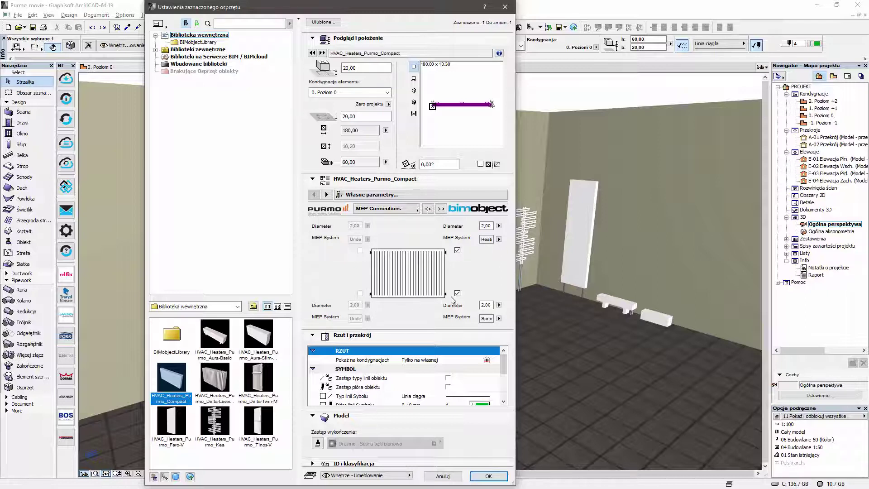
pyautogui.click(498, 239)
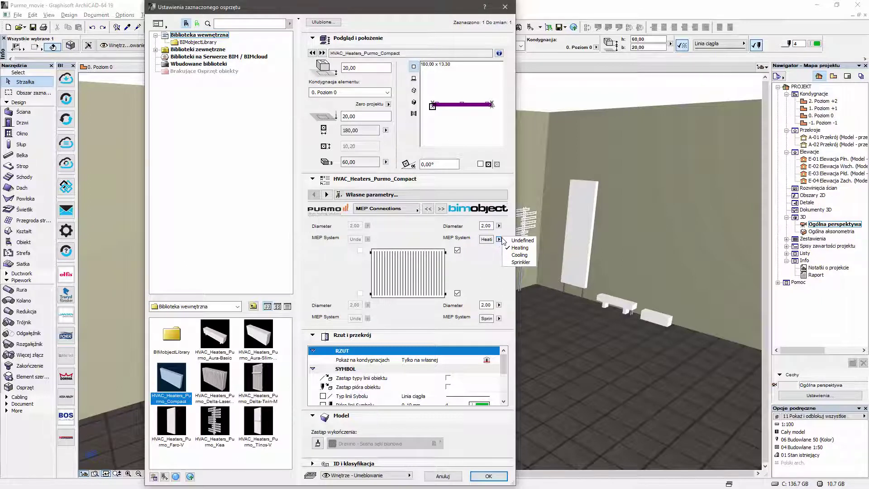
pyautogui.click(477, 274)
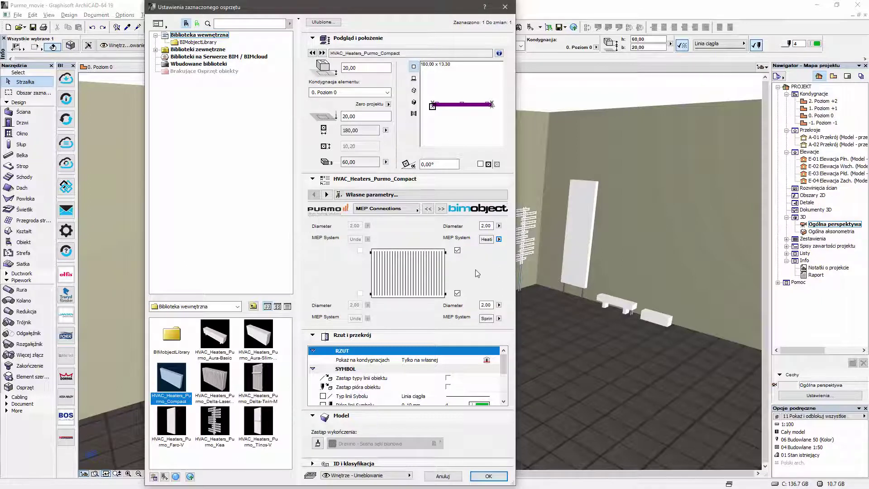
pyautogui.click(441, 209)
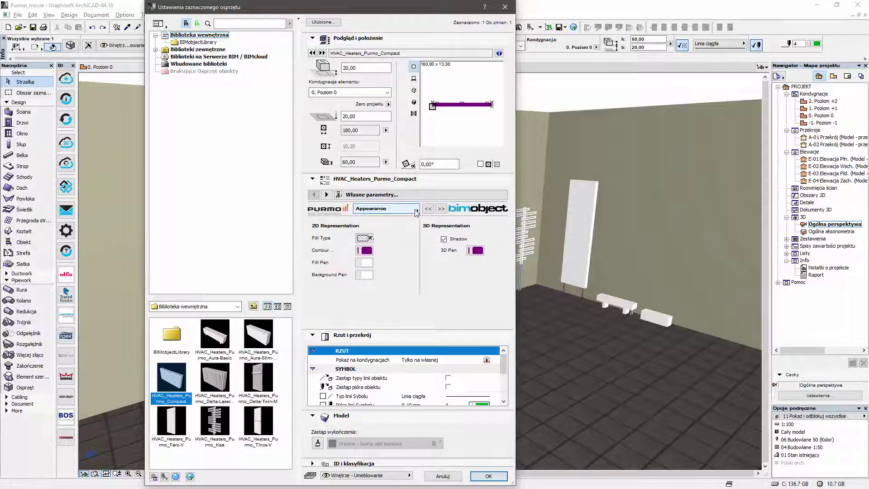
pyautogui.click(442, 209)
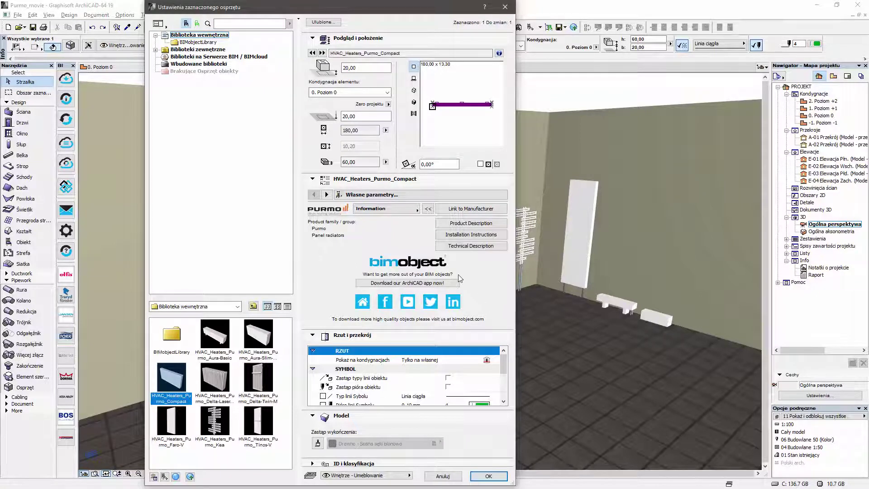
pyautogui.click(490, 476)
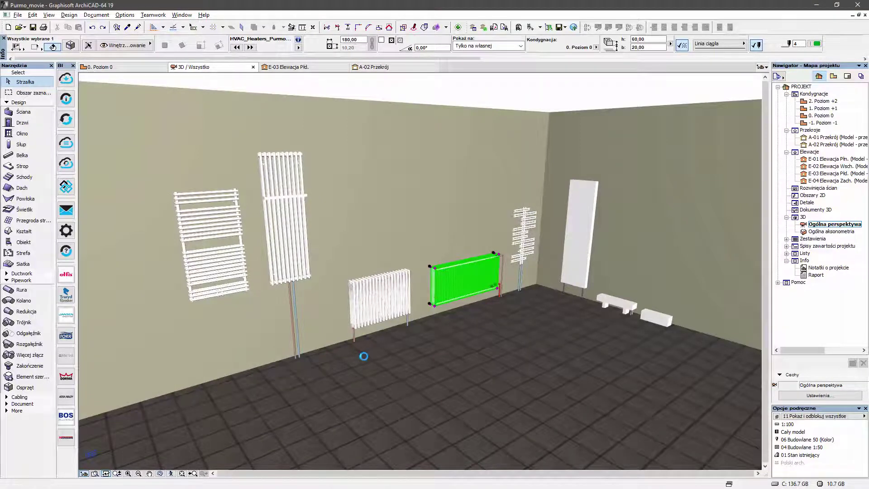
# Step: Enable the Apia towel radiator's inactive MEP connection with its system set to Heating, keep Sprinkler for the other, and apply the settings
pyautogui.scroll(-1, 531, 311)
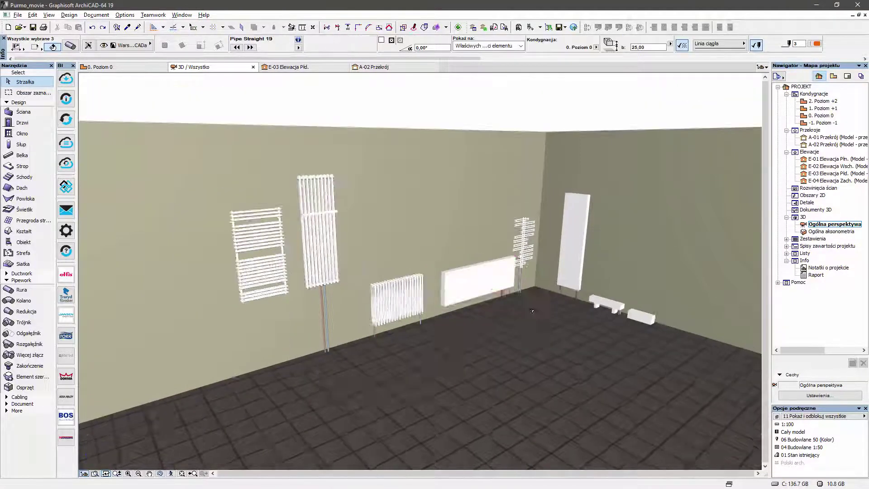
pyautogui.scroll(-1, 543, 309)
pyautogui.scroll(2, 308, 307)
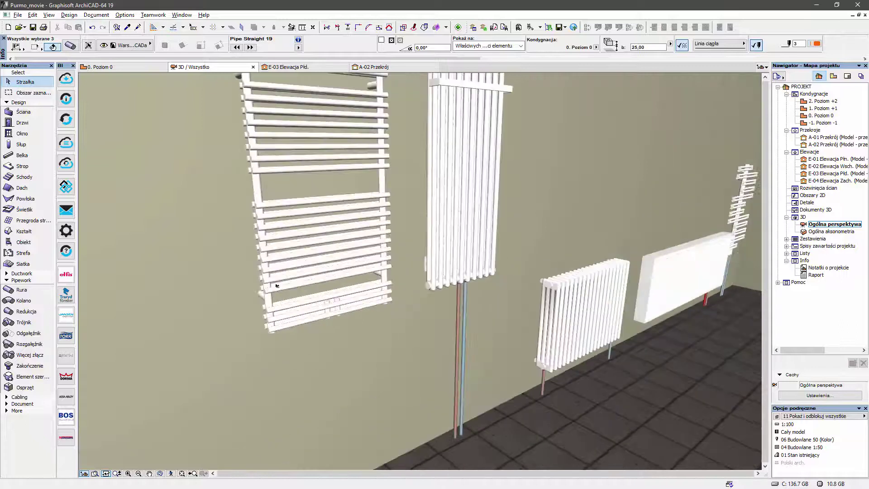
pyautogui.click(330, 170)
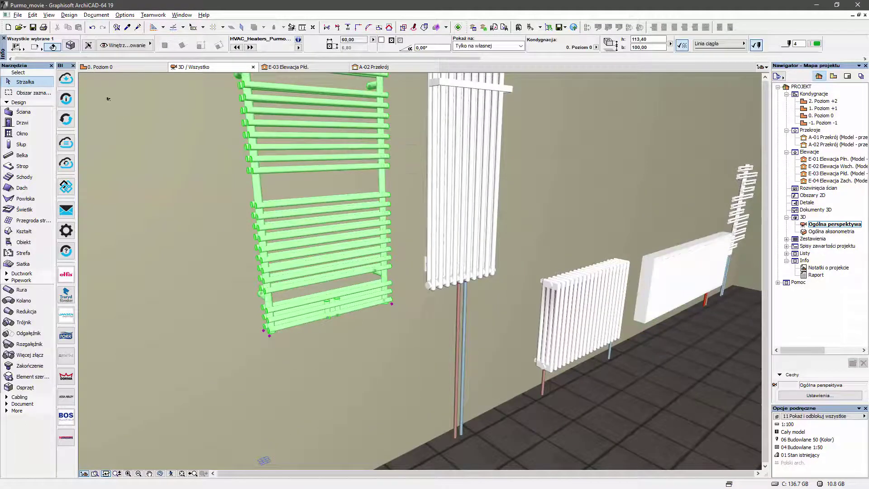
pyautogui.click(71, 46)
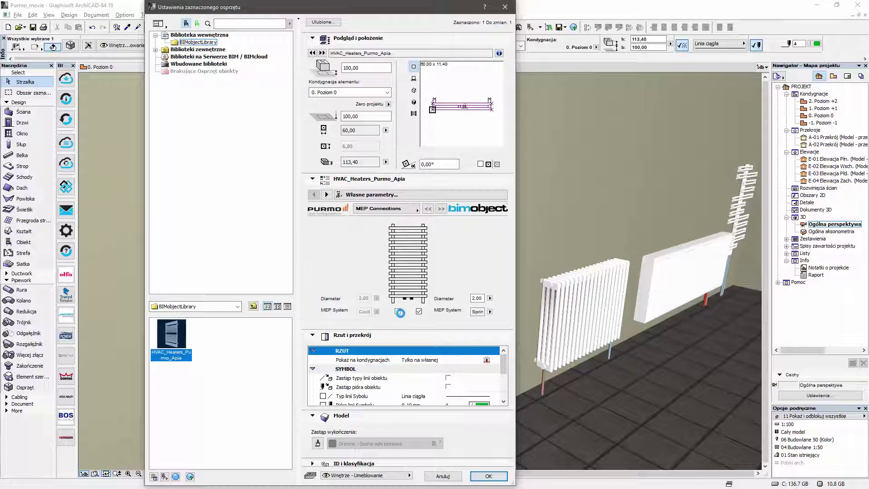
pyautogui.click(398, 311)
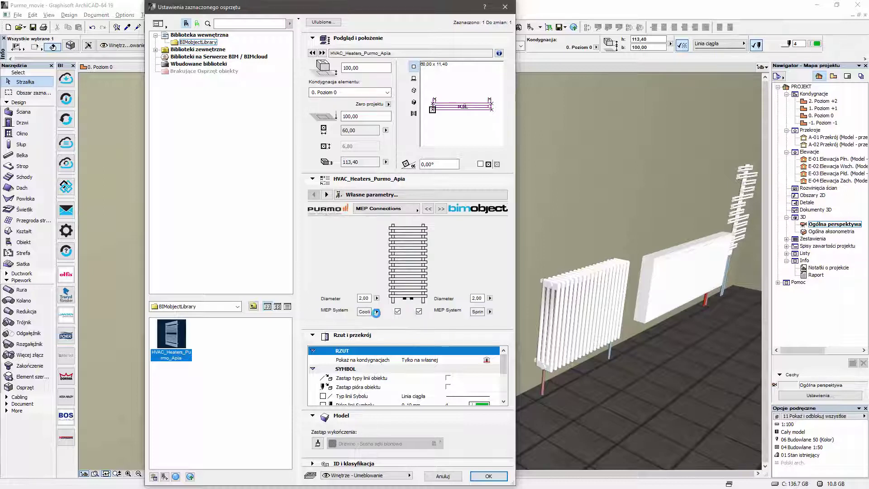
pyautogui.click(377, 312)
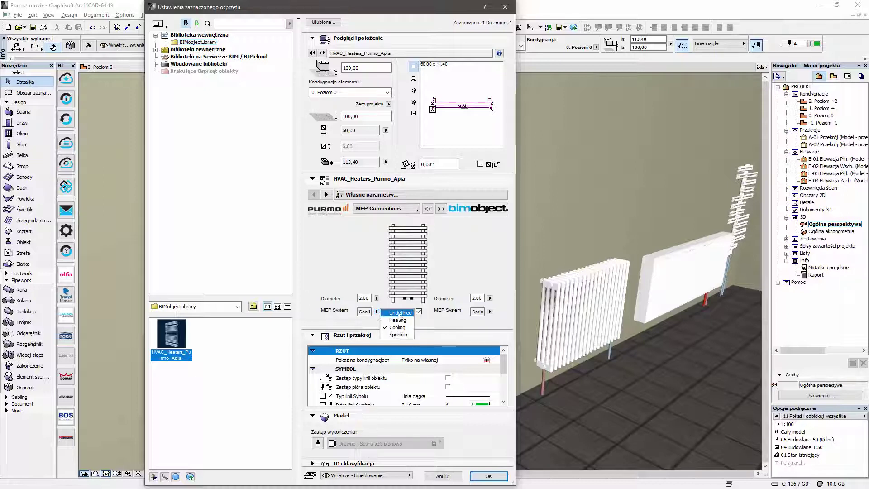
pyautogui.click(401, 321)
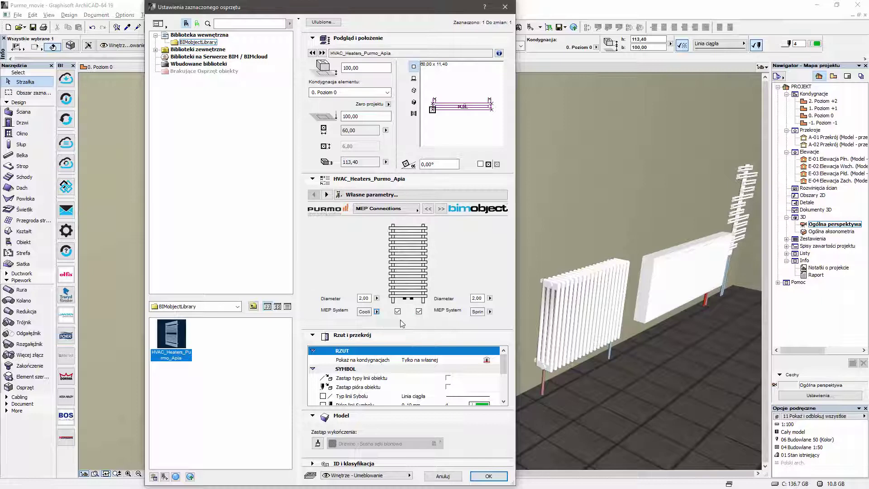
pyautogui.click(490, 312)
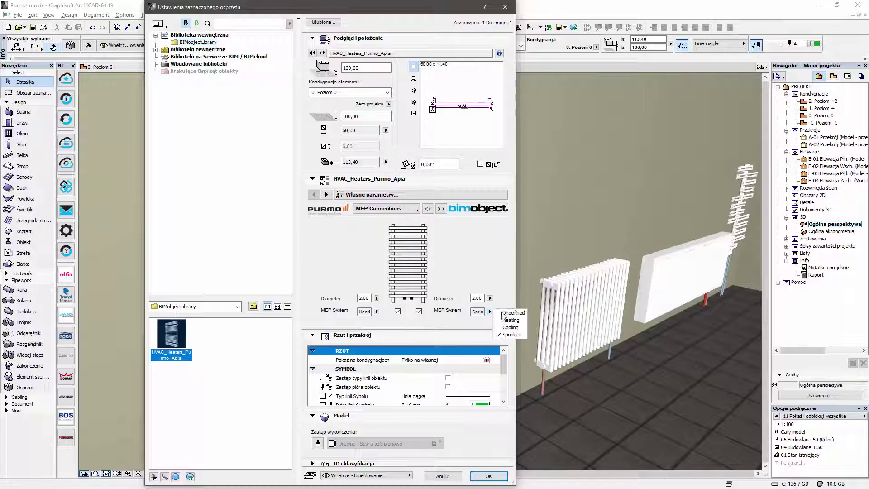
pyautogui.click(510, 335)
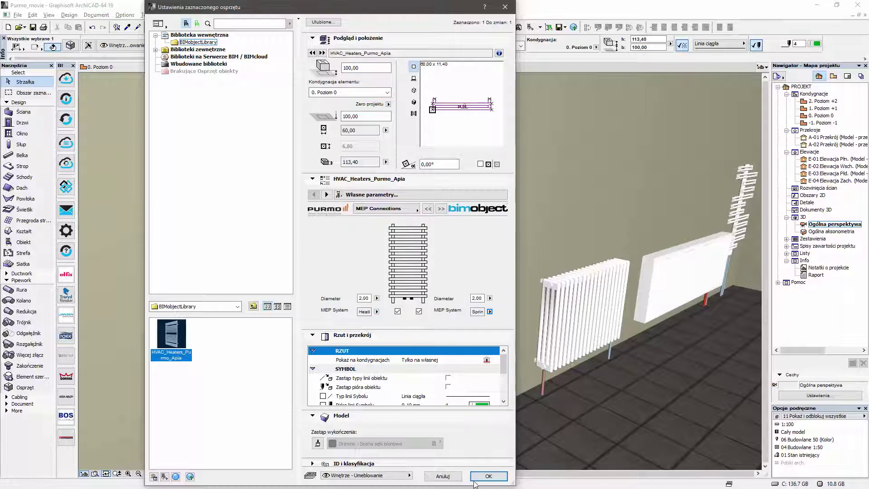
pyautogui.click(487, 476)
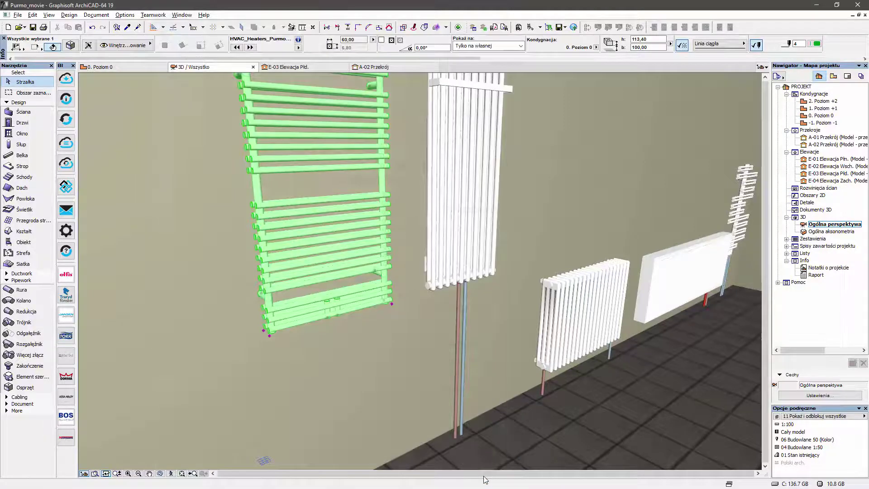
pyautogui.click(361, 356)
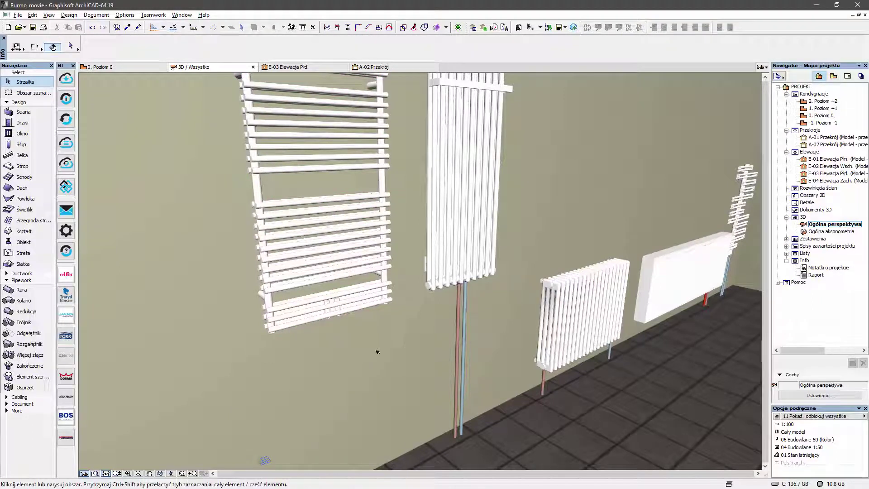
# Step: Examine the Apia radiator's bottom connectors from below and look through the MEP Modeling commands
pyautogui.keyDown('shift'); pyautogui.moveTo(402, 352); pyautogui.dragTo(397, 262, button='middle'); pyautogui.keyUp('shift')
pyautogui.keyDown('shift'); pyautogui.moveTo(286, 279); pyautogui.dragTo(302, 263, button='middle'); pyautogui.keyUp('shift')
pyautogui.scroll(5, 302, 264)
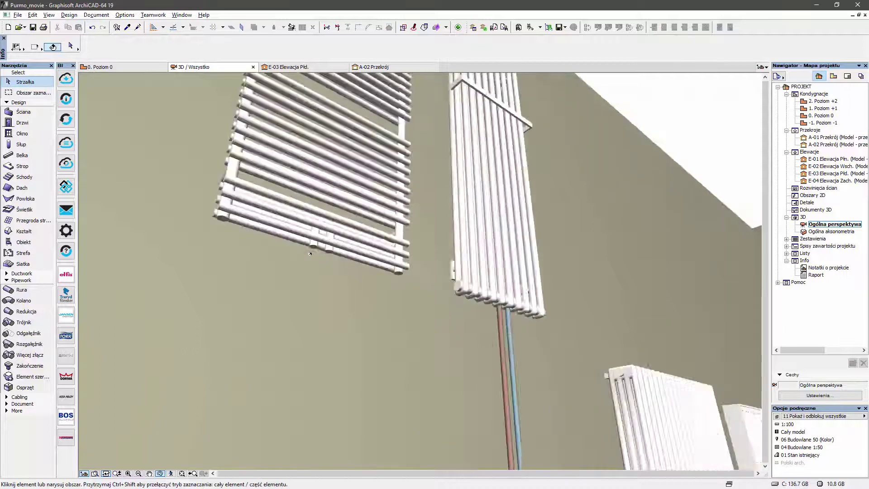
pyautogui.click(48, 15)
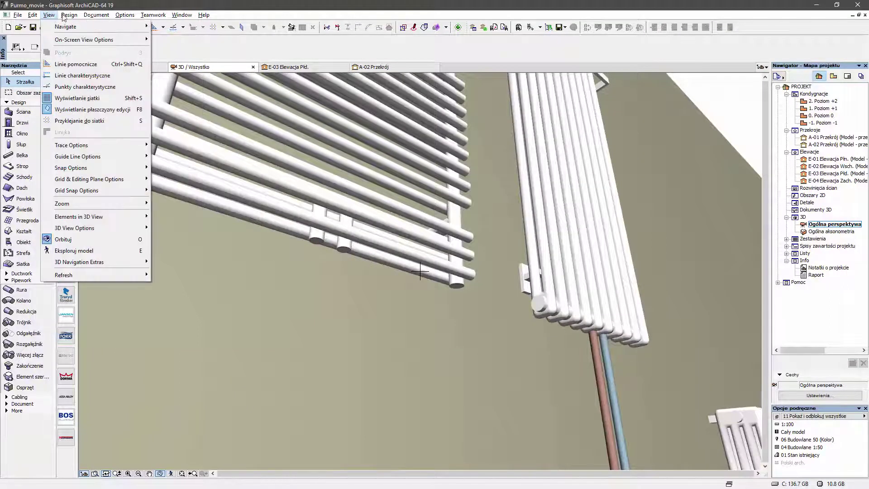
pyautogui.moveTo(68, 15)
pyautogui.moveTo(121, 229)
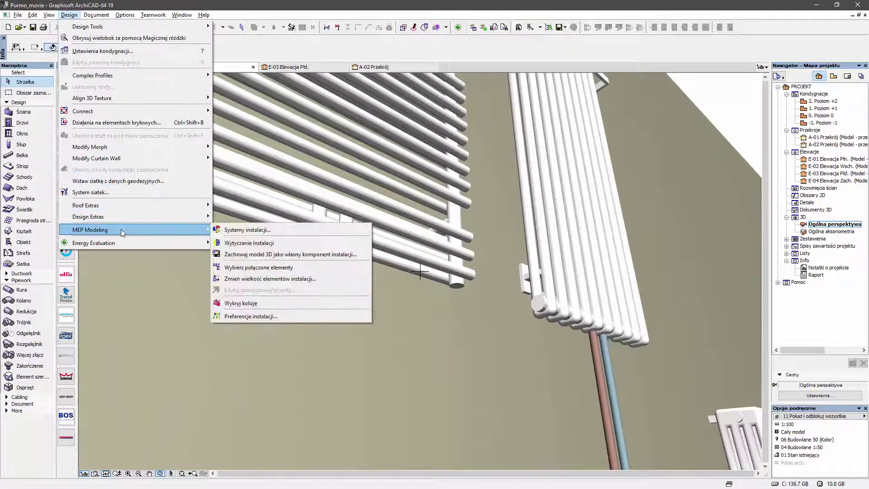
pyautogui.click(335, 5)
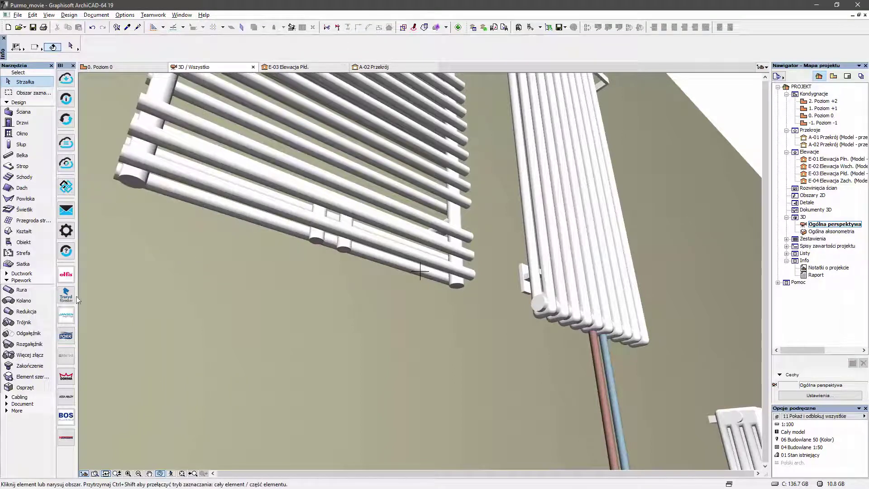
# Step: Attach straight pipes running downward to the two bottom connectors of the Apia towel radiator
pyautogui.scroll(-5, 336, 245)
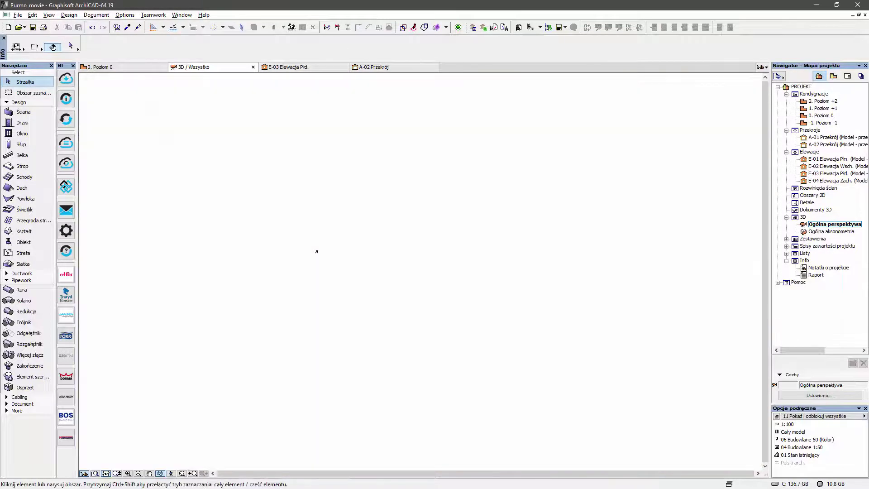
pyautogui.scroll(3, 317, 253)
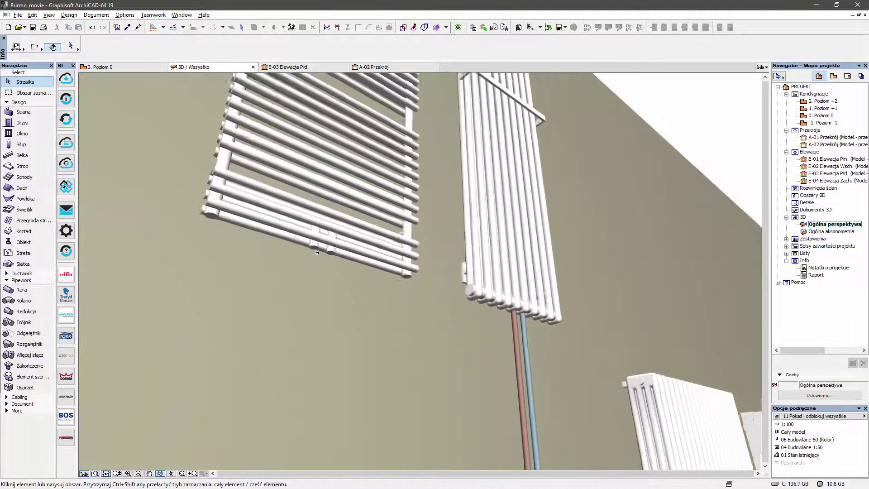
pyautogui.click(23, 290)
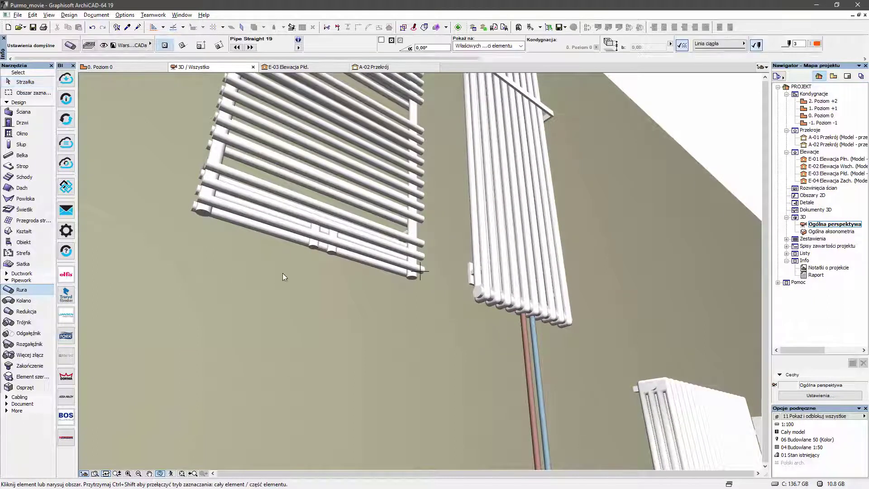
pyautogui.scroll(2, 314, 250)
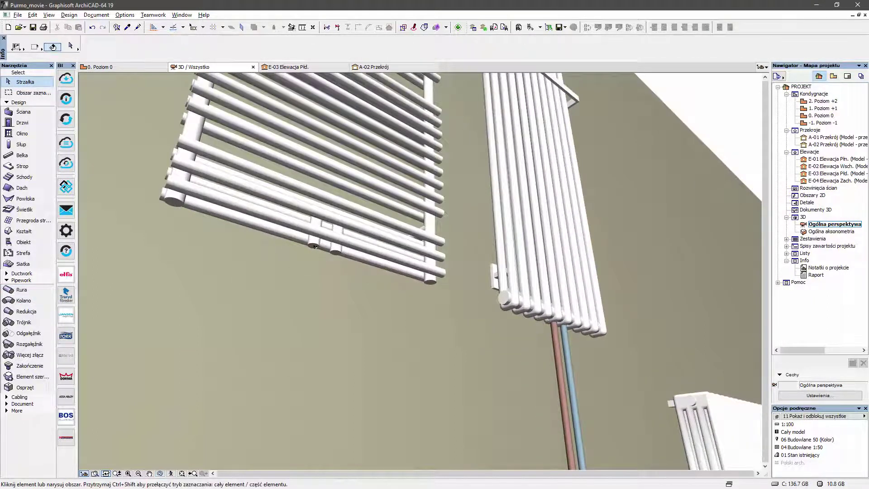
pyautogui.click(315, 247)
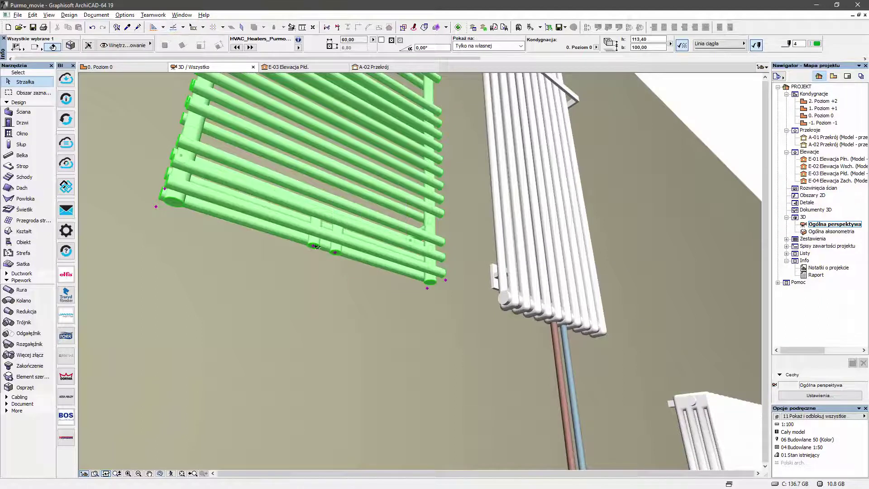
pyautogui.press('Escape')
pyautogui.click(21, 289)
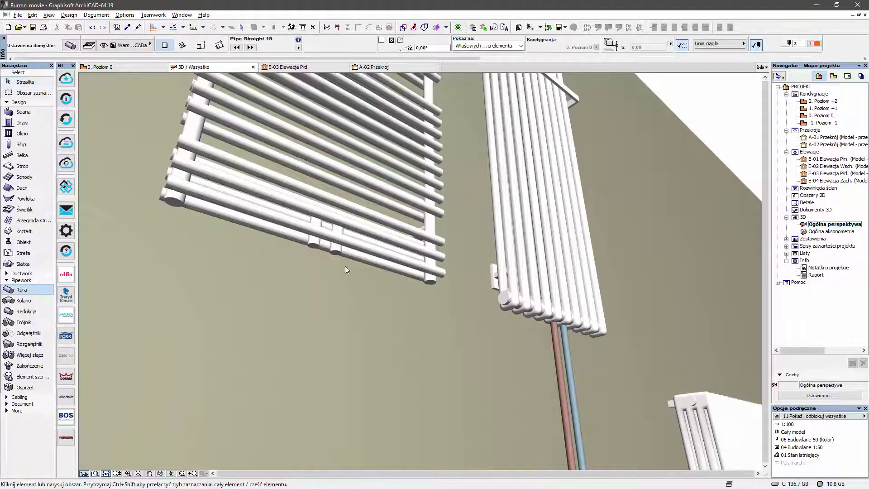
pyautogui.scroll(1, 312, 246)
pyautogui.click(313, 245)
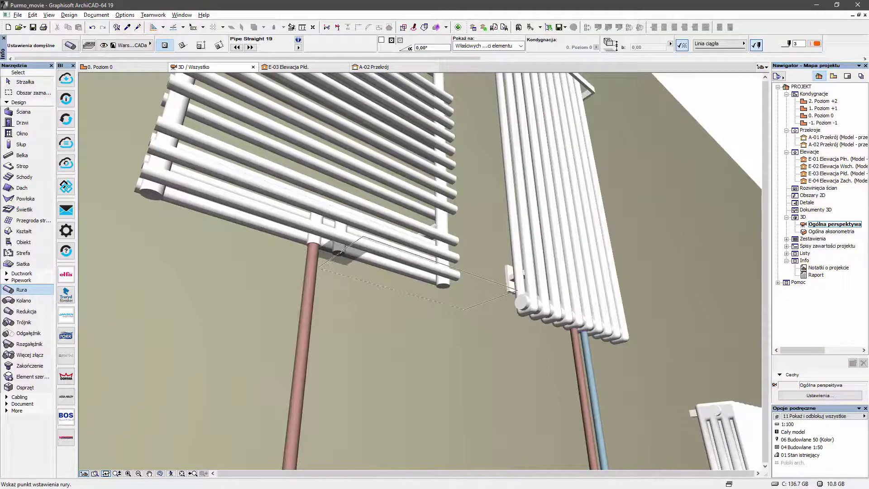
pyautogui.click(338, 252)
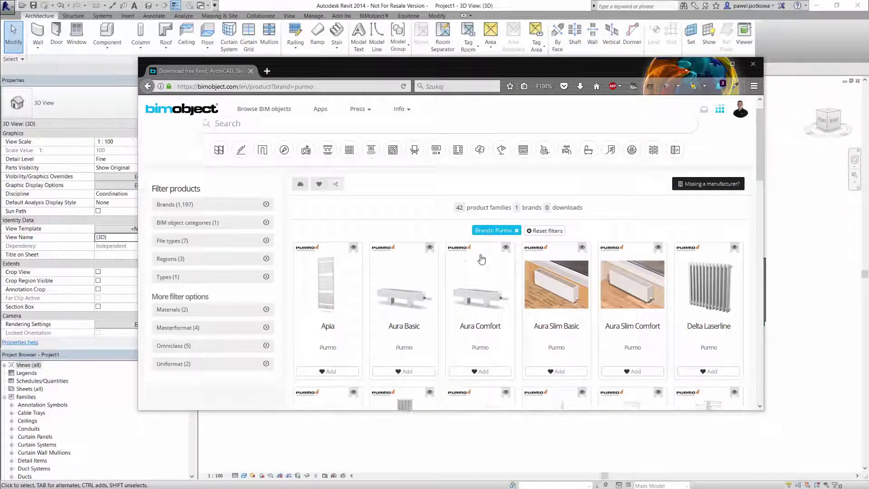
# Step: Open the Faro H product page from the Purmo listing on BIMobject, review its downloadable files, and switch to Revit
pyautogui.scroll(-5, 480, 254)
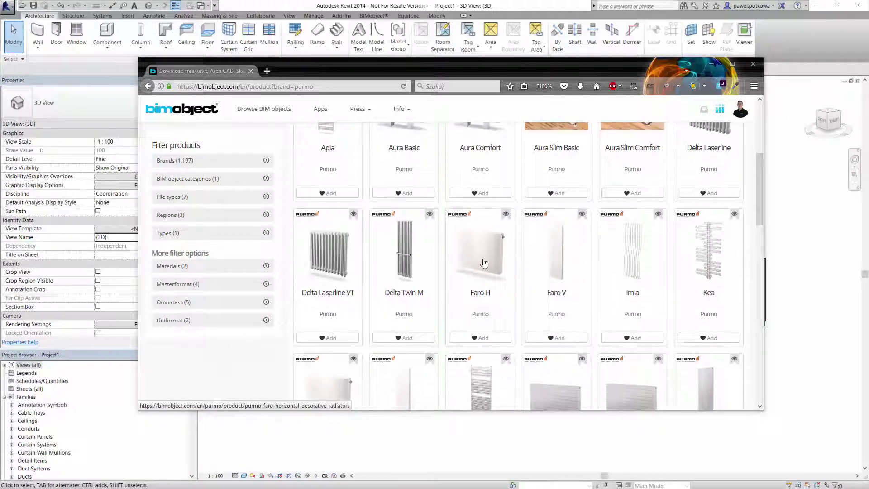
pyautogui.click(484, 263)
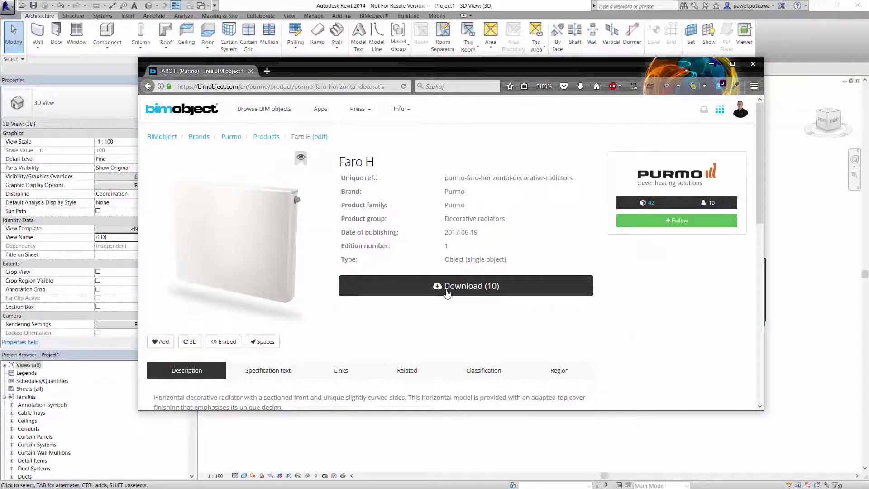
pyautogui.click(448, 293)
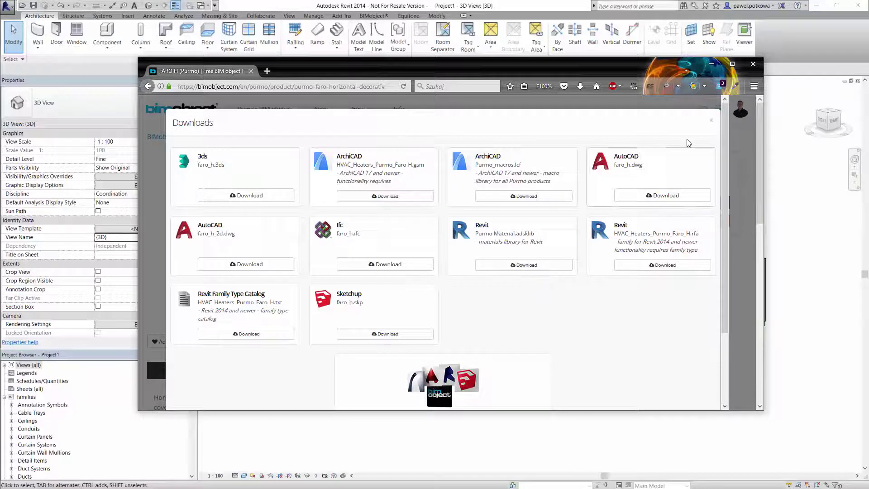
pyautogui.click(711, 123)
pyautogui.click(714, 65)
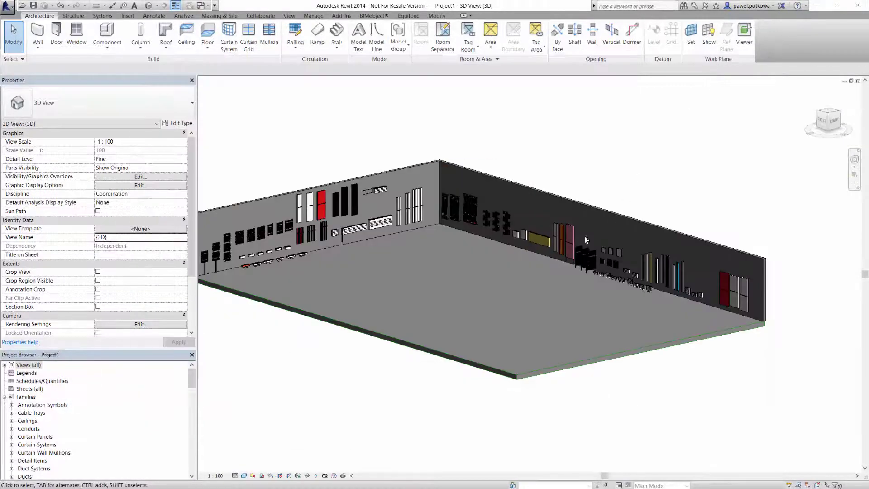
# Step: Place a Purmo Ramo Ventil Compact radiator of type PURMO RCV 11 300 x 400 on the wall above the green towel radiator
pyautogui.keyDown('shift'); pyautogui.moveTo(584, 235); pyautogui.dragTo(619, 229, button='middle'); pyautogui.keyUp('shift')
pyautogui.scroll(3, 556, 236)
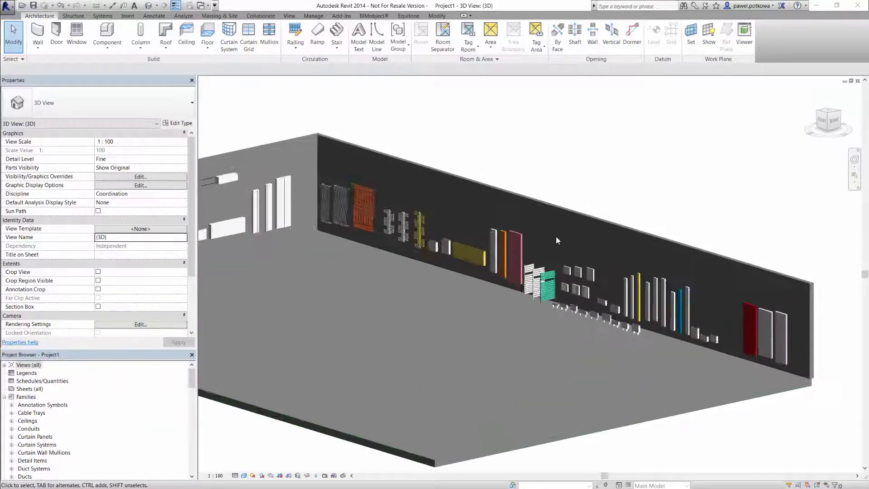
pyautogui.scroll(5, 556, 236)
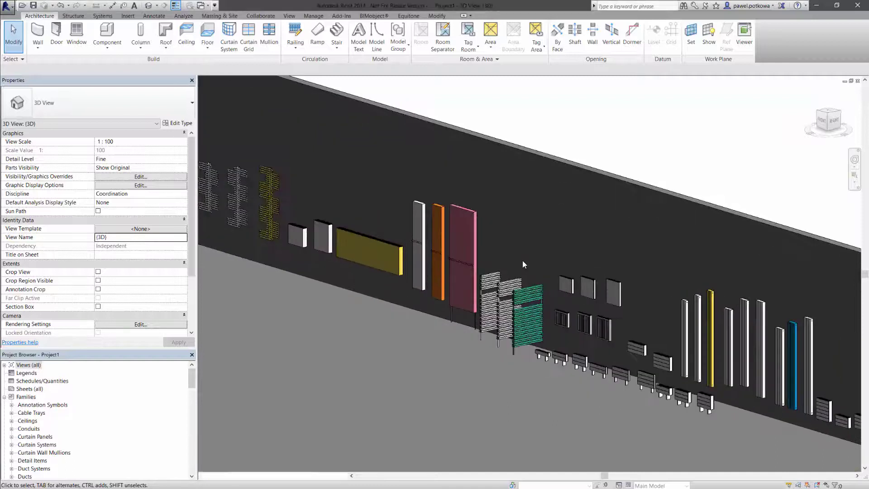
pyautogui.scroll(-3, 523, 259)
pyautogui.moveTo(408, 248); pyautogui.dragTo(267, 222, button='middle')
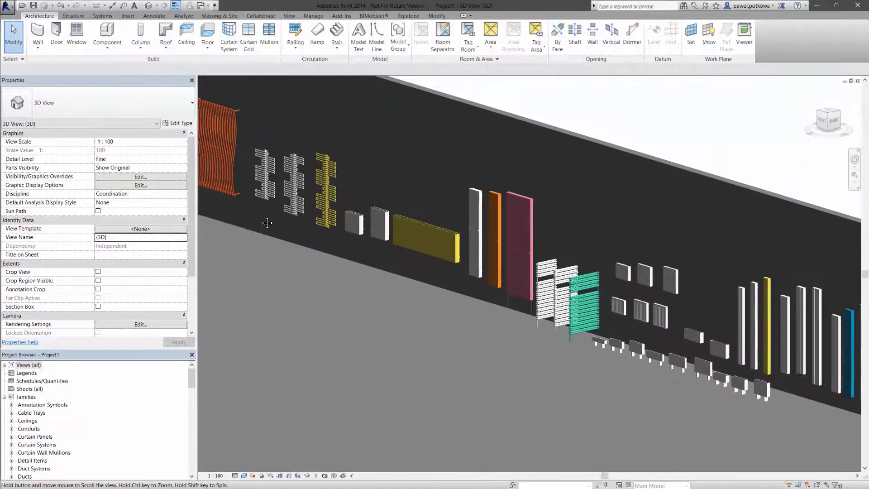
pyautogui.scroll(3, 728, 206)
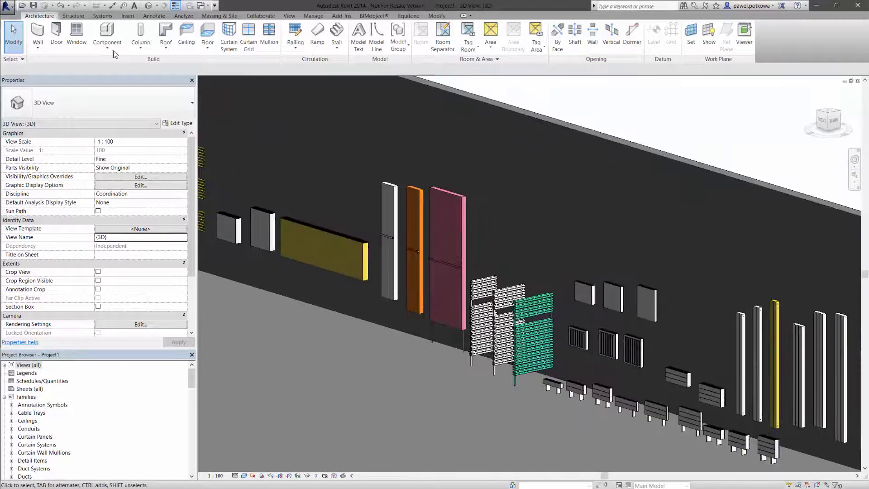
pyautogui.click(107, 34)
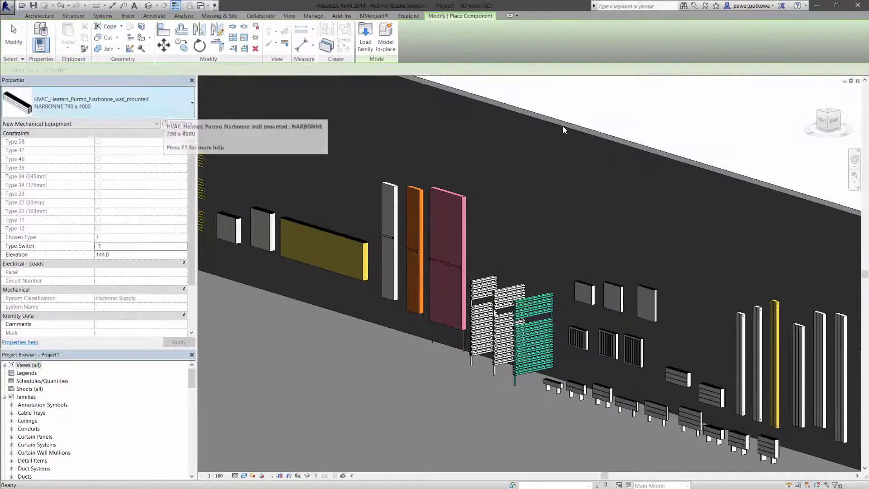
pyautogui.click(192, 101)
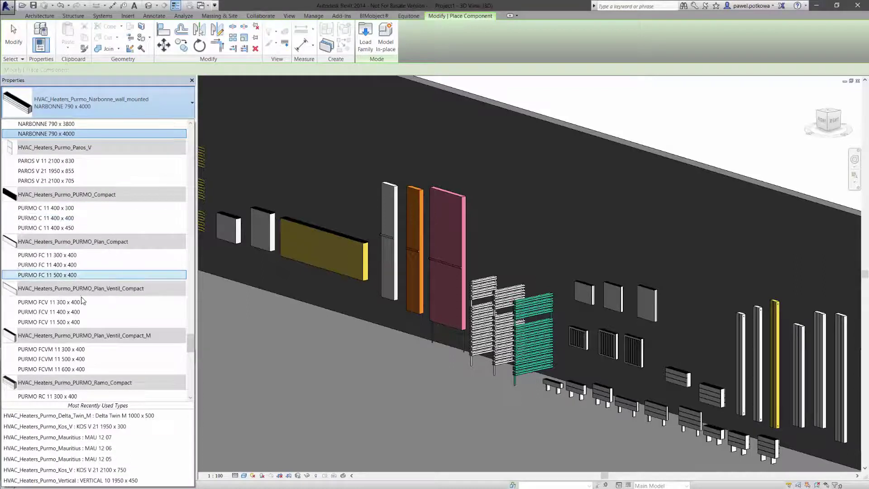
pyautogui.scroll(-5, 91, 306)
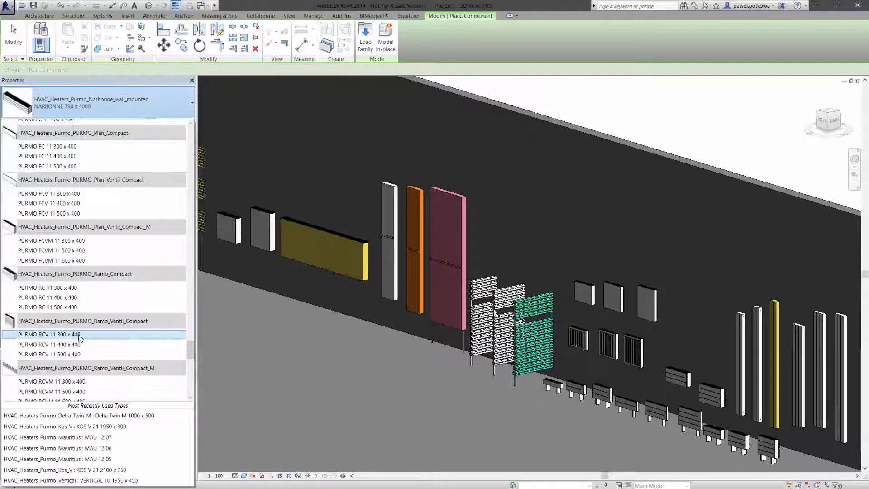
pyautogui.click(81, 335)
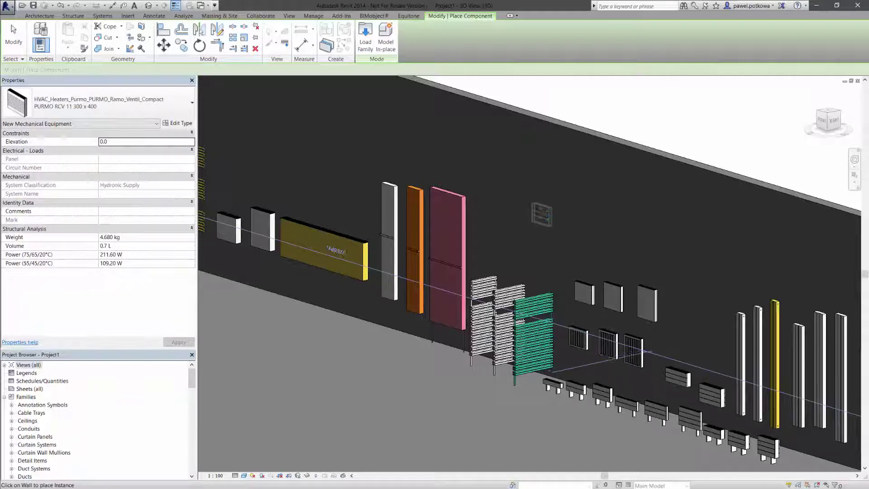
pyautogui.scroll(5, 542, 214)
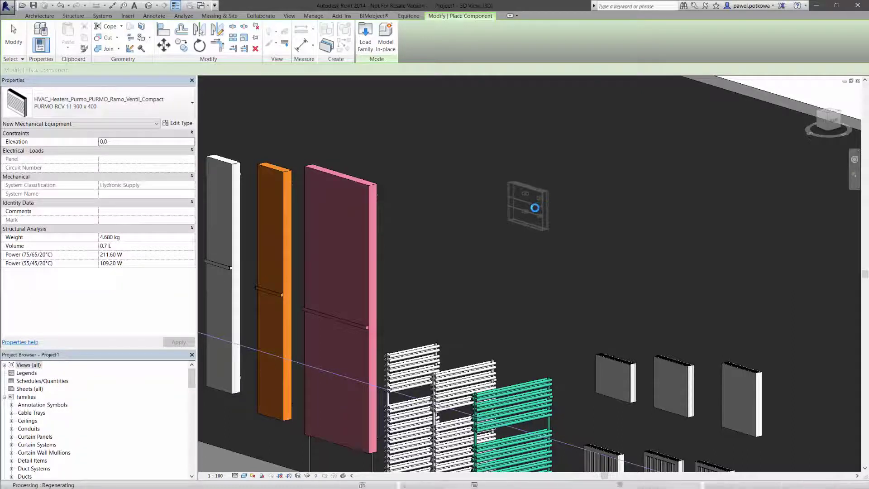
pyautogui.click(535, 209)
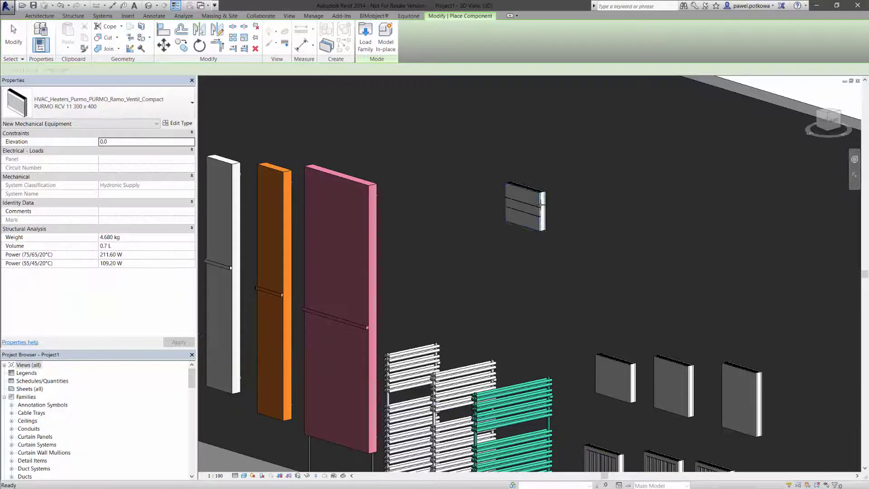
pyautogui.press('Escape')
pyautogui.press('Escape')
# Step: Set the placed radiator type's Material to Purmo- RAL 4008 from the Purmo Material library, apply it, and deselect the radiator
pyautogui.scroll(3, 534, 206)
pyautogui.click(536, 176)
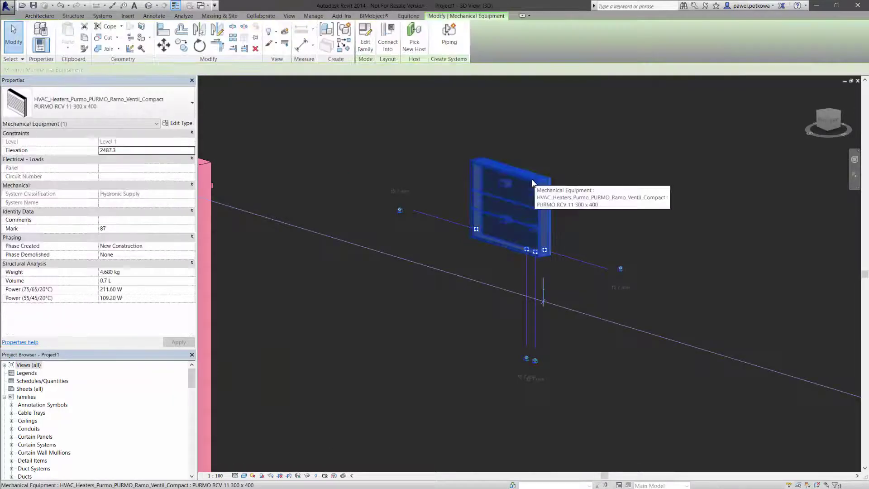
pyautogui.click(178, 123)
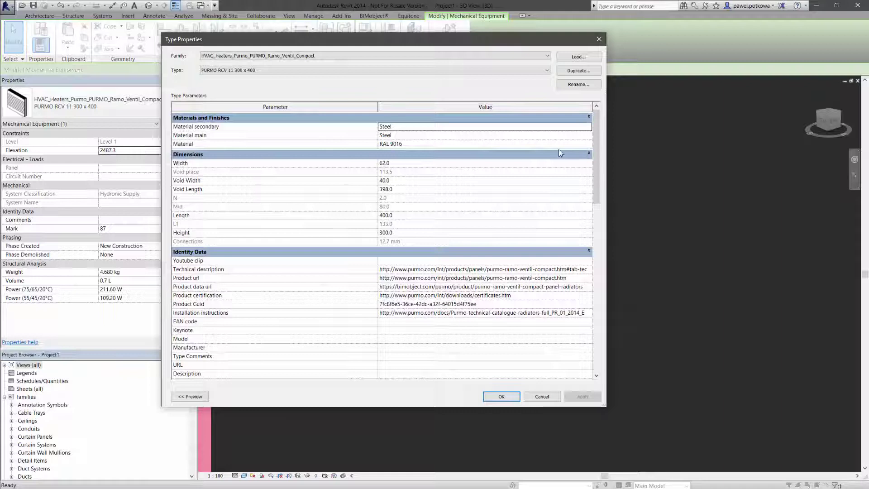
pyautogui.click(590, 144)
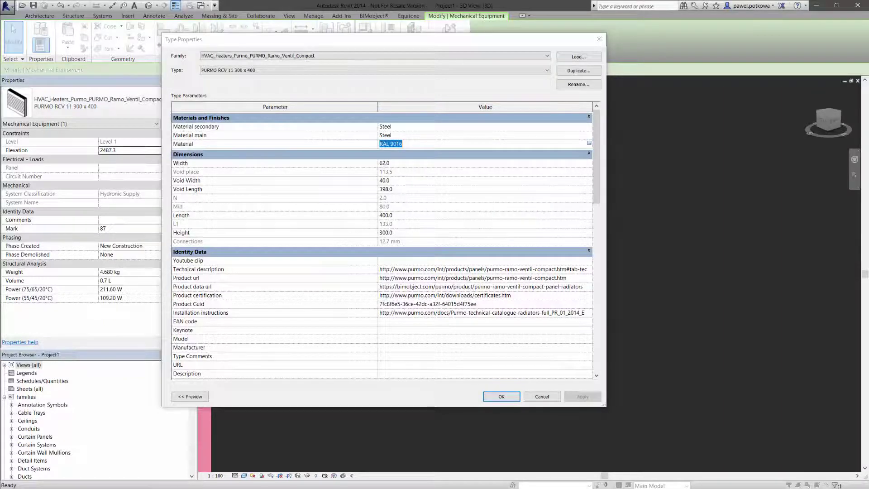
pyautogui.click(589, 143)
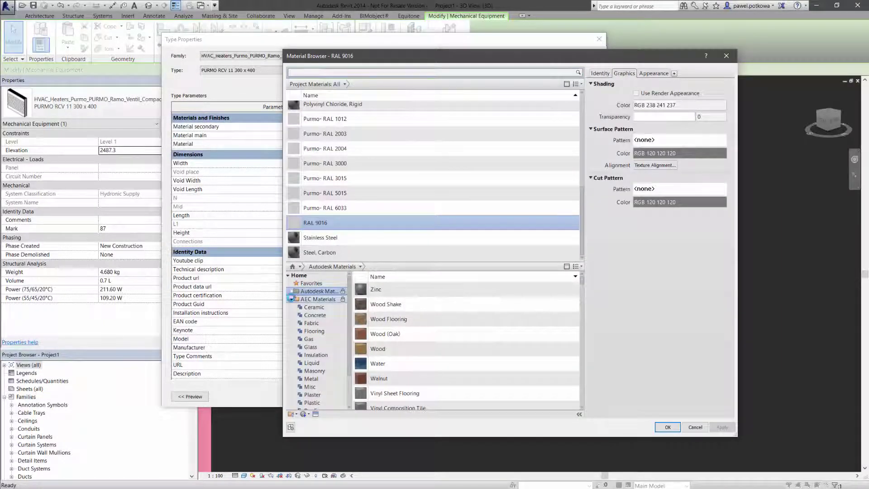
pyautogui.click(291, 300)
pyautogui.click(319, 307)
pyautogui.scroll(-3, 445, 352)
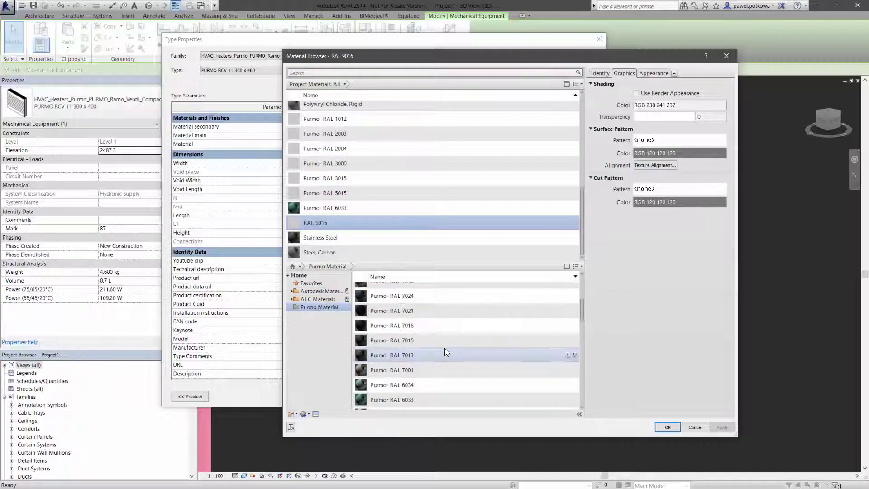
pyautogui.scroll(-10, 445, 348)
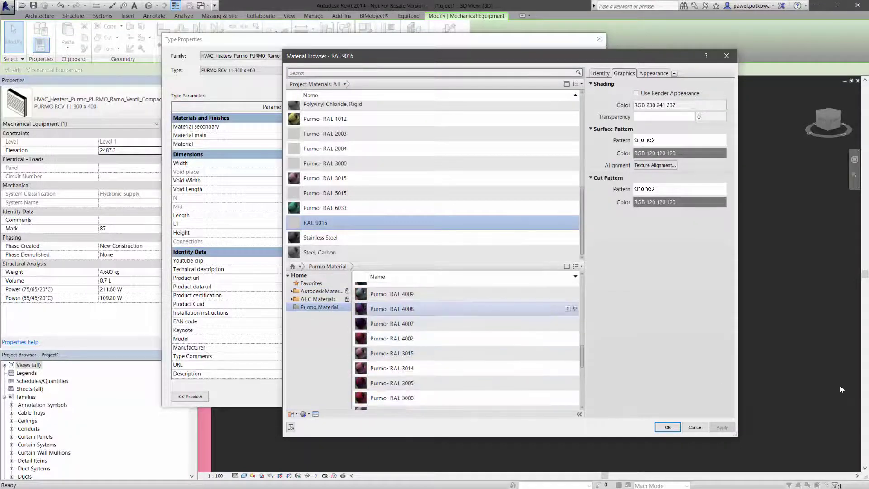
pyautogui.click(567, 308)
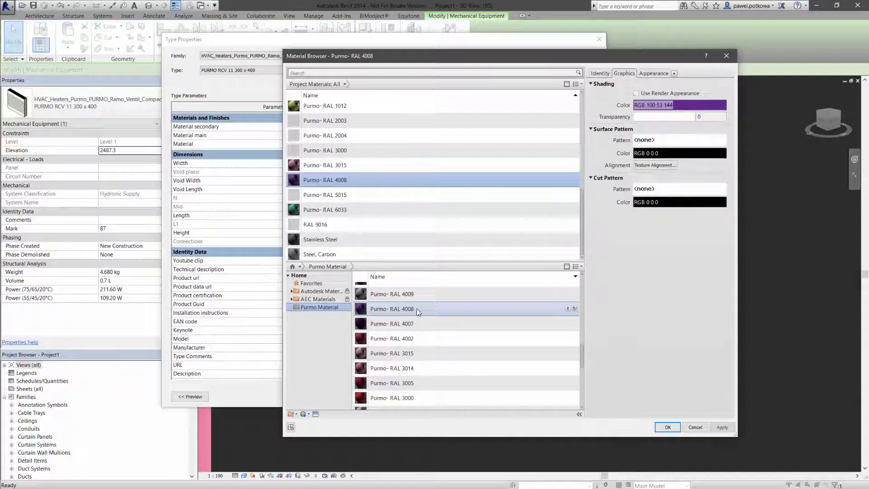
pyautogui.click(667, 426)
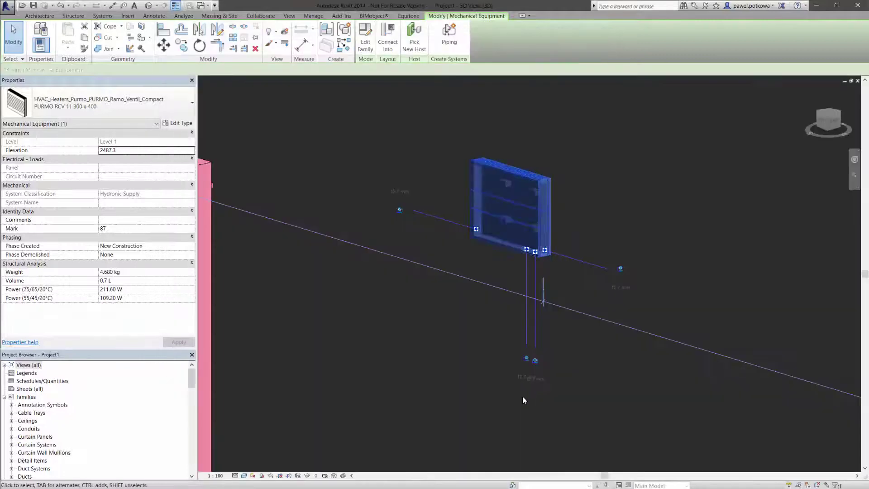
pyautogui.click(493, 263)
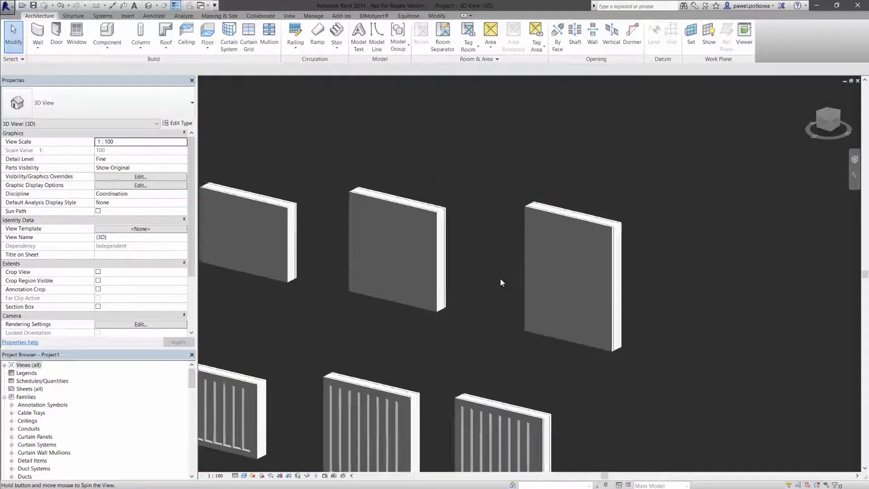
# Step: Draw a horizontal 12.7 mm pipe outward along the wall from the purple radiator's lower side connector
pyautogui.scroll(-5, 536, 296)
pyautogui.click(325, 134)
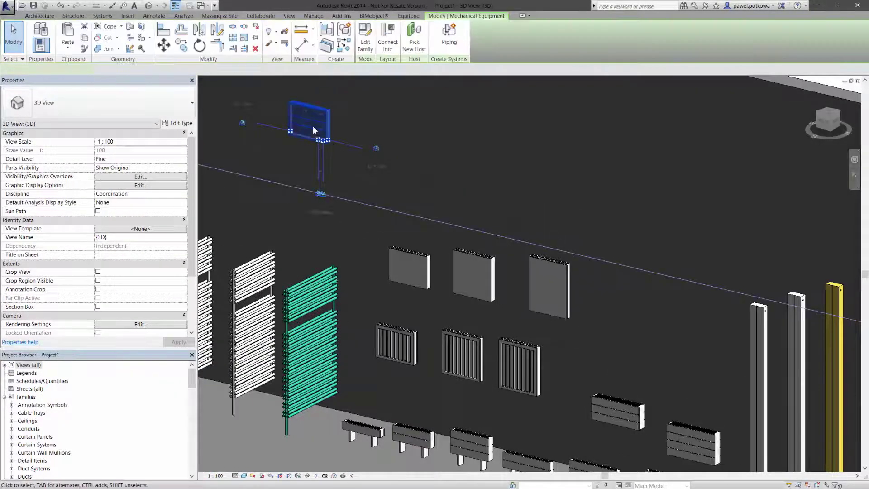
pyautogui.scroll(2, 353, 148)
pyautogui.scroll(3, 352, 152)
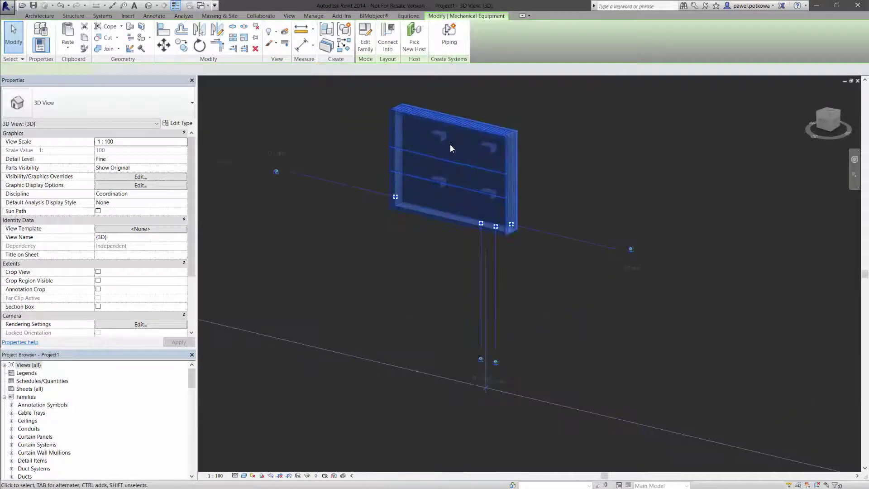
pyautogui.scroll(1, 450, 145)
pyautogui.click(685, 284)
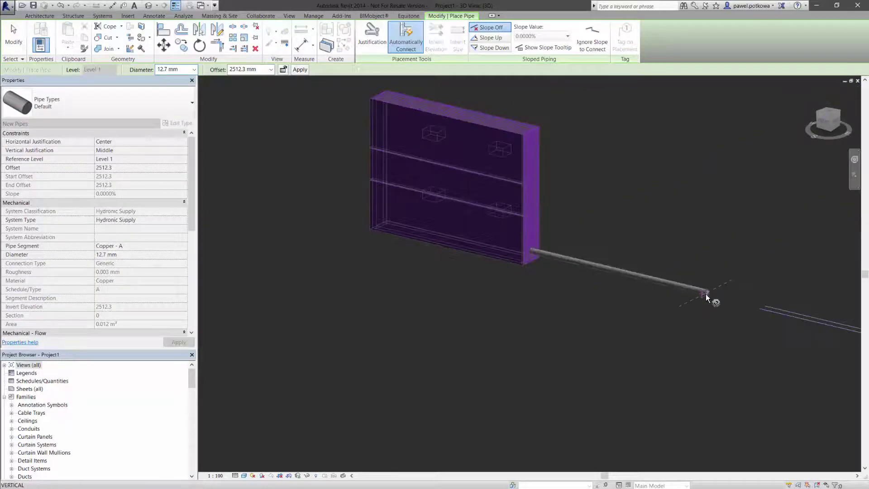
pyautogui.click(706, 293)
pyautogui.press('Escape')
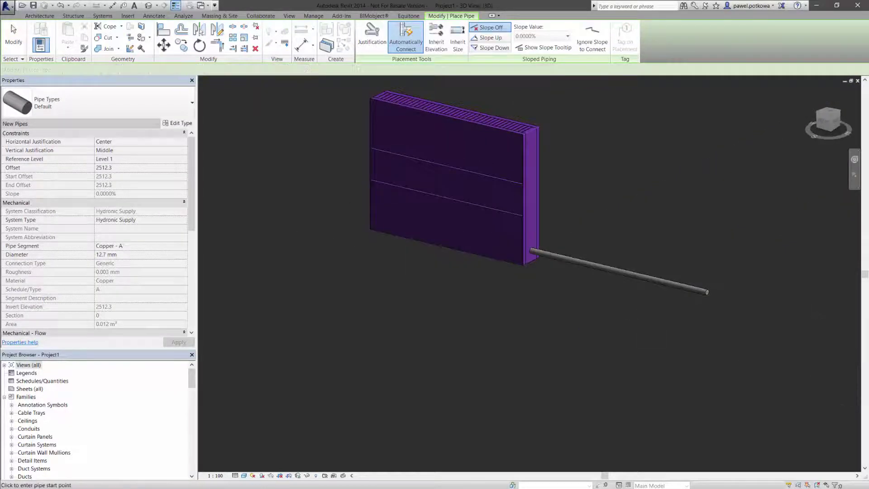
# Step: Draw a horizontal 12.7 mm pipe outward along the wall from the purple radiator's opposite lower side connector, and end the pipe command
pyautogui.press('Escape')
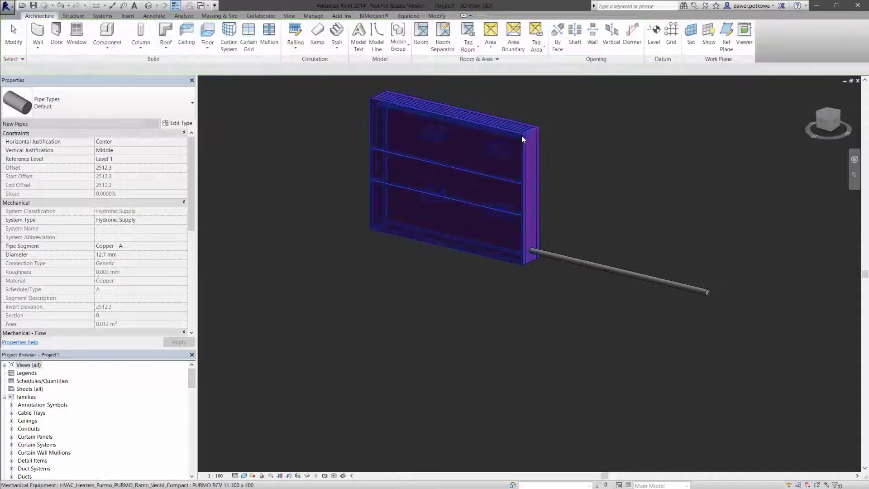
pyautogui.click(502, 121)
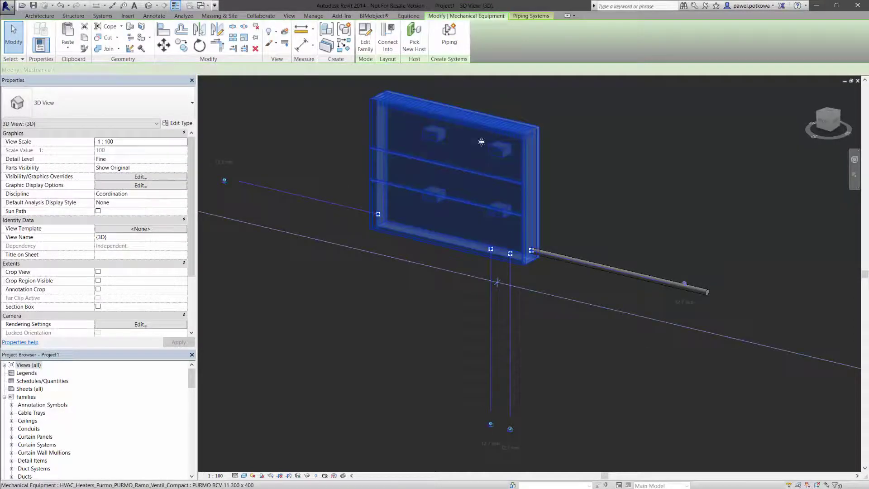
pyautogui.click(224, 180)
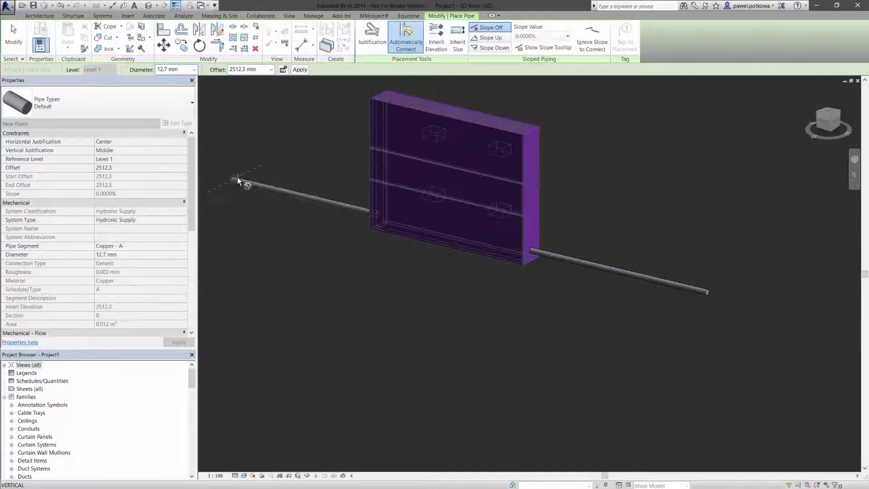
pyautogui.click(236, 178)
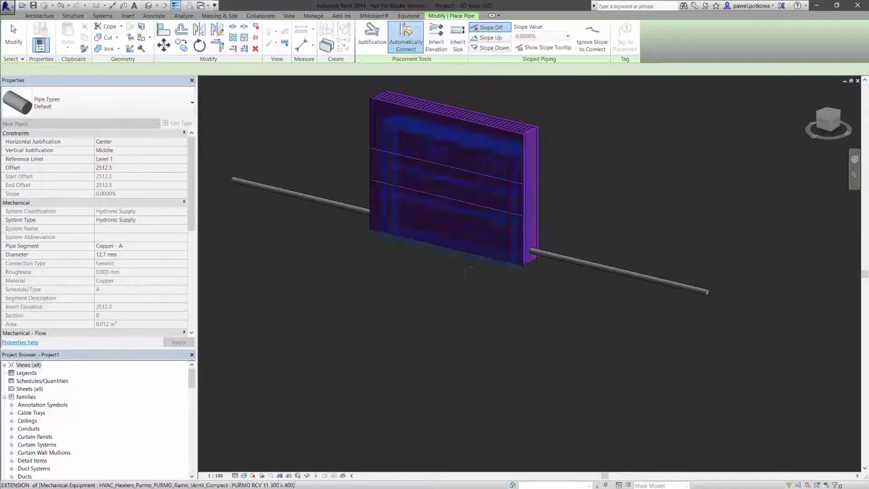
pyautogui.scroll(-4, 491, 270)
pyautogui.scroll(-8, 439, 190)
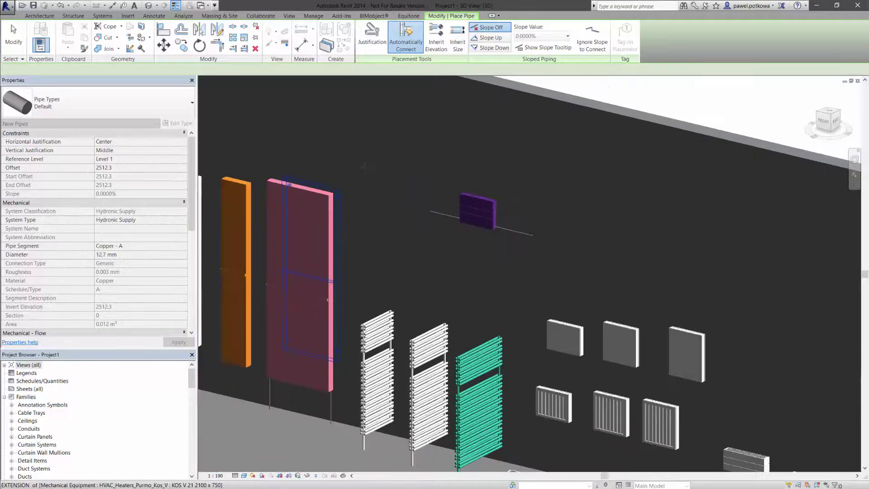
pyautogui.press('Escape')
# Step: Set the 3D view's detail level to Medium and to Coarse to compare how the radiators on the dark wall are represented
pyautogui.scroll(-3, 555, 214)
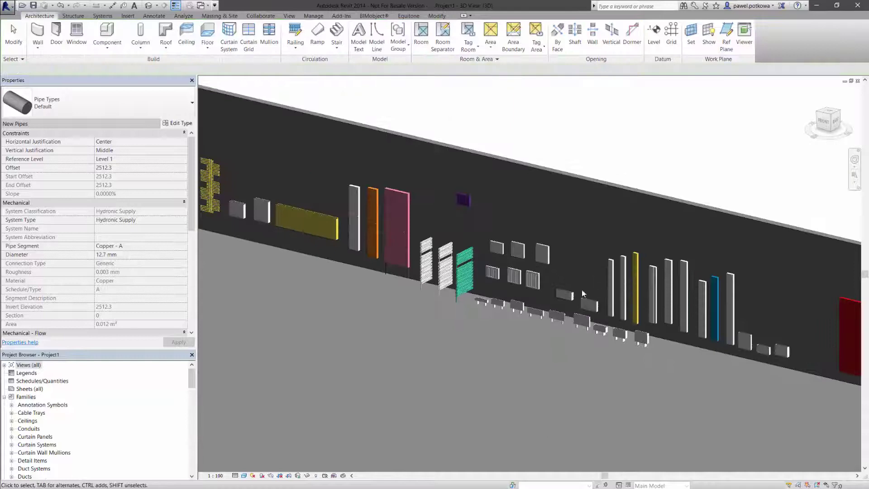
pyautogui.scroll(6, 484, 272)
pyautogui.click(235, 476)
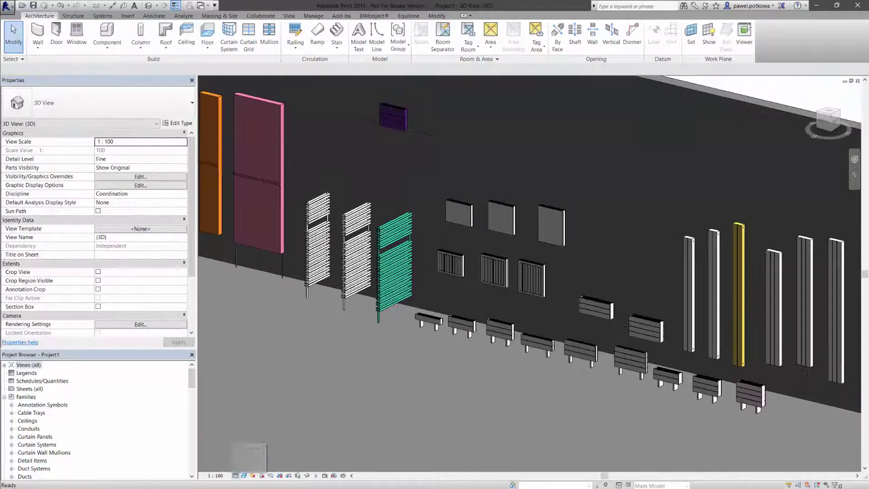
pyautogui.click(248, 457)
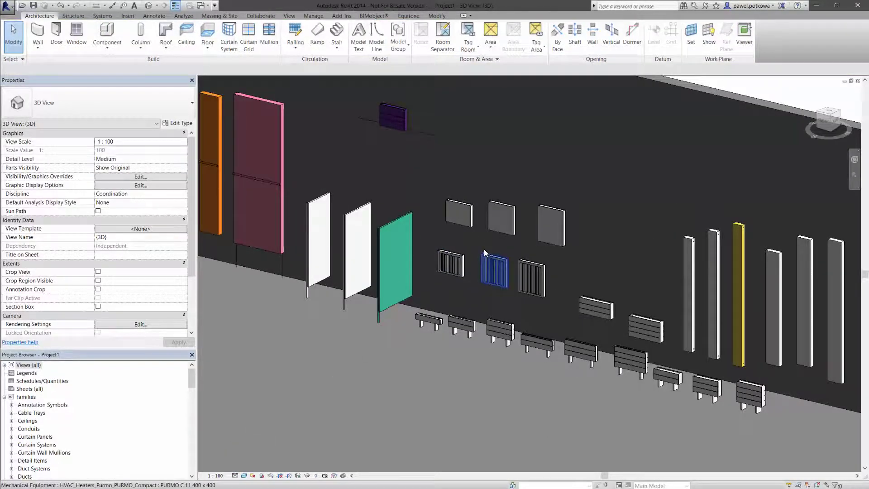
pyautogui.scroll(5, 484, 249)
pyautogui.click(235, 475)
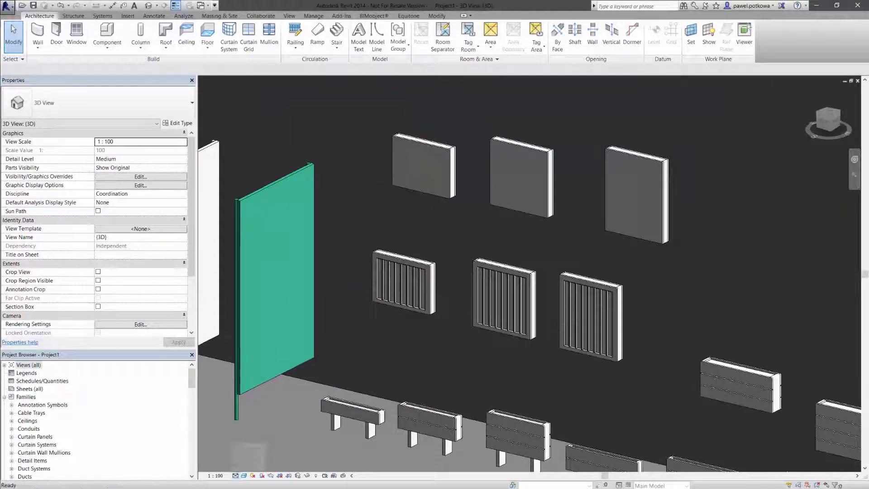
pyautogui.click(249, 448)
pyautogui.scroll(-6, 591, 225)
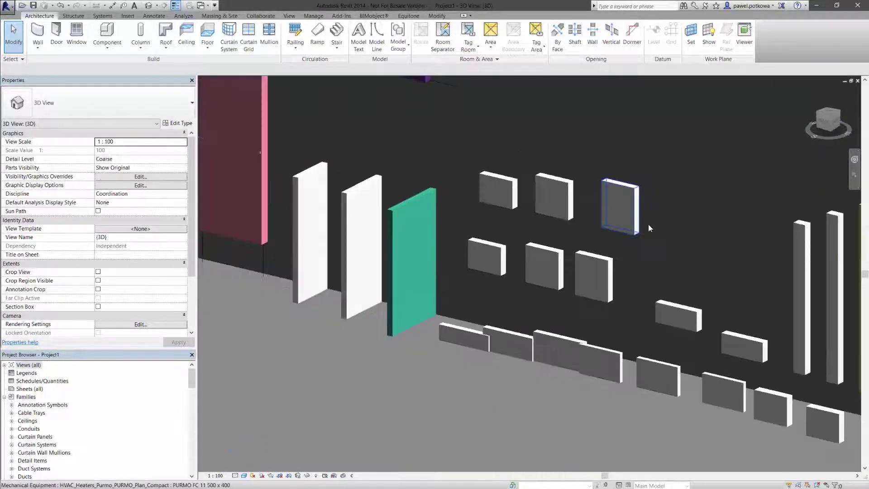
# Step: Set the detail level to Medium to examine the radiators around the corner where the two walls meet
pyautogui.moveTo(362, 191); pyautogui.dragTo(597, 316, button='middle')
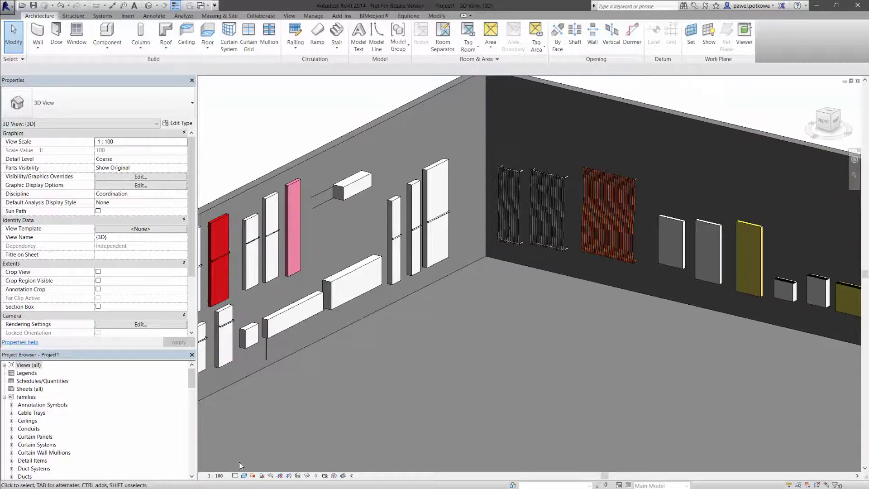
pyautogui.click(235, 475)
pyautogui.click(249, 457)
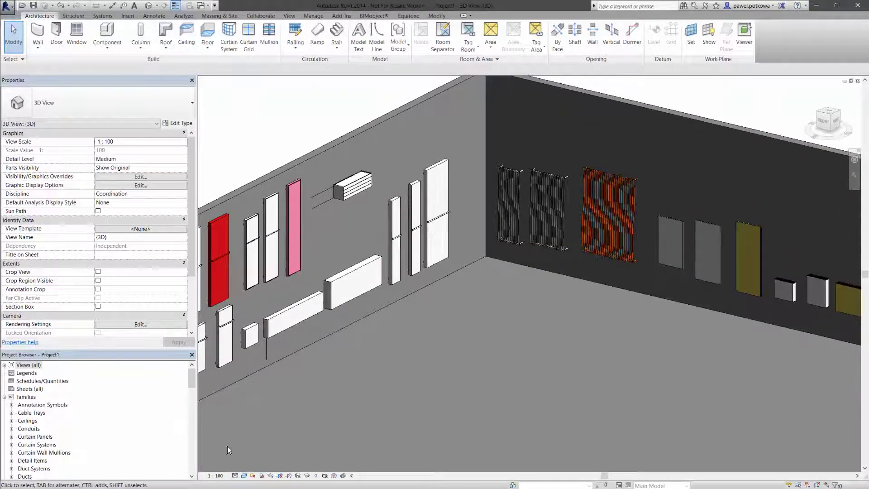
# Step: Set the detail level to Fine and examine the radiators on the grey wall up close
pyautogui.scroll(2, 262, 213)
pyautogui.scroll(2, 272, 205)
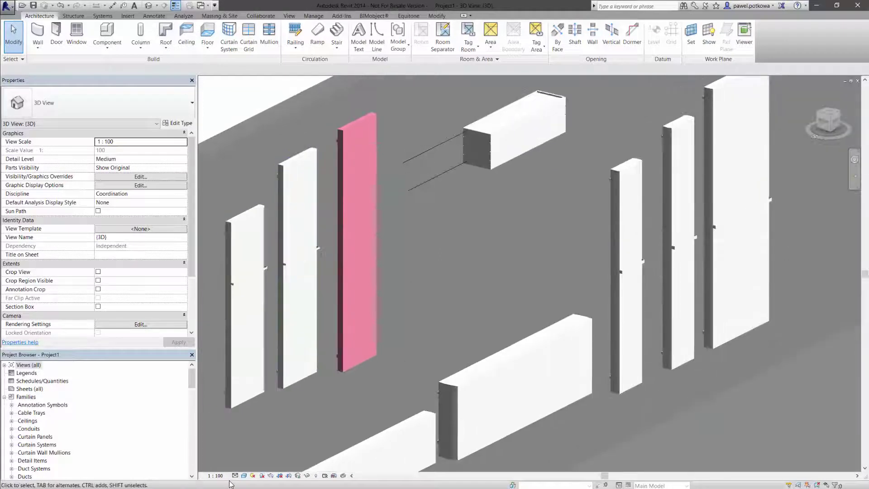
pyautogui.click(235, 476)
pyautogui.click(245, 467)
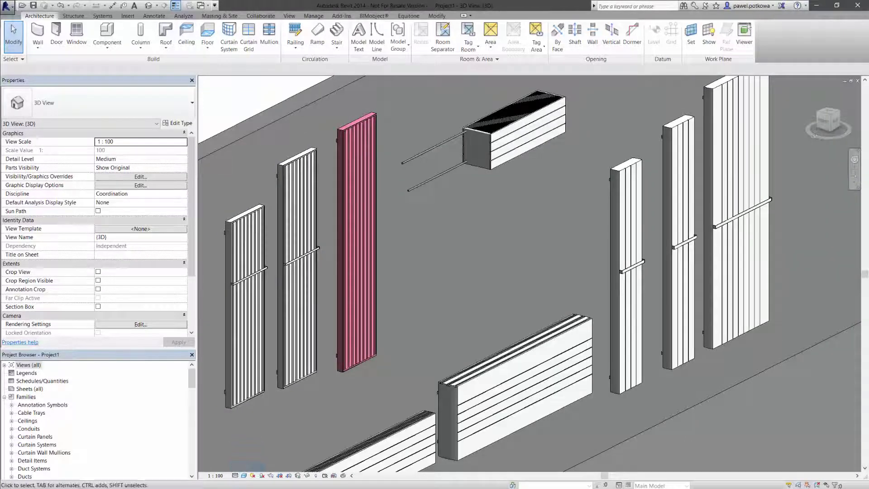
pyautogui.scroll(-2, 383, 284)
pyautogui.scroll(3, 339, 331)
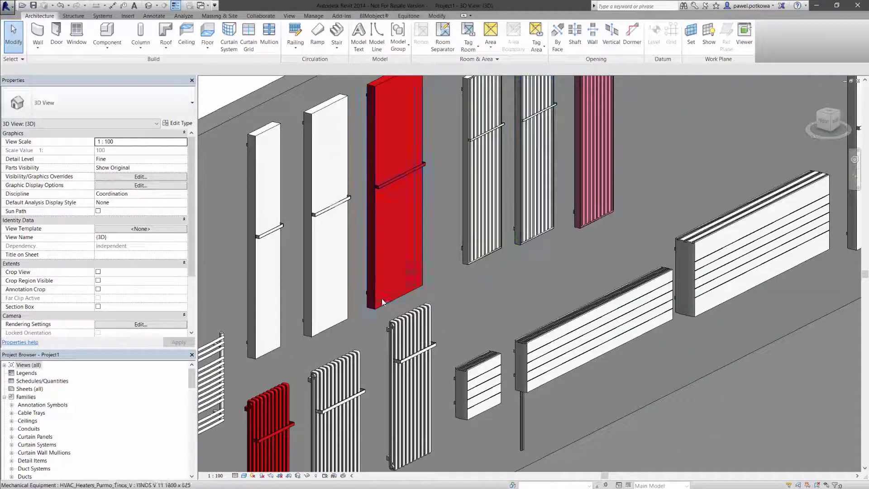